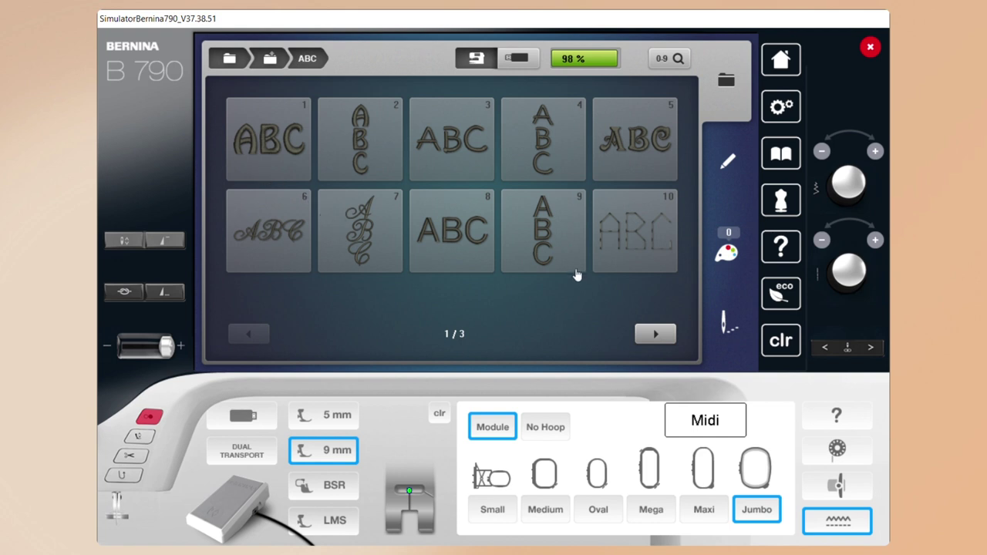
- Look through the first two pages of built-in embroidery alphabets and return to the design category folders
{"action": "left_click", "coordinate": [653, 337]}
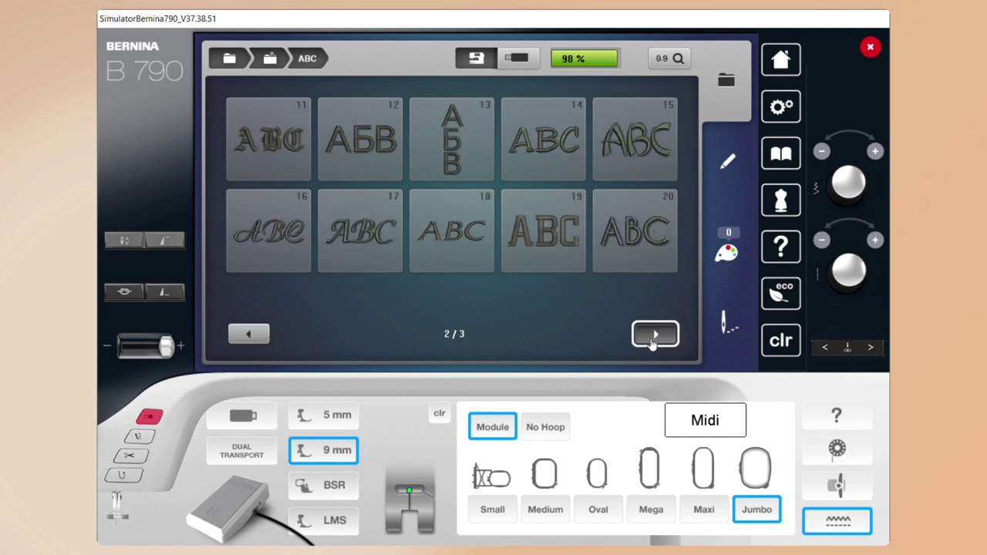
{"action": "left_click", "coordinate": [247, 337]}
{"action": "left_click", "coordinate": [269, 64]}
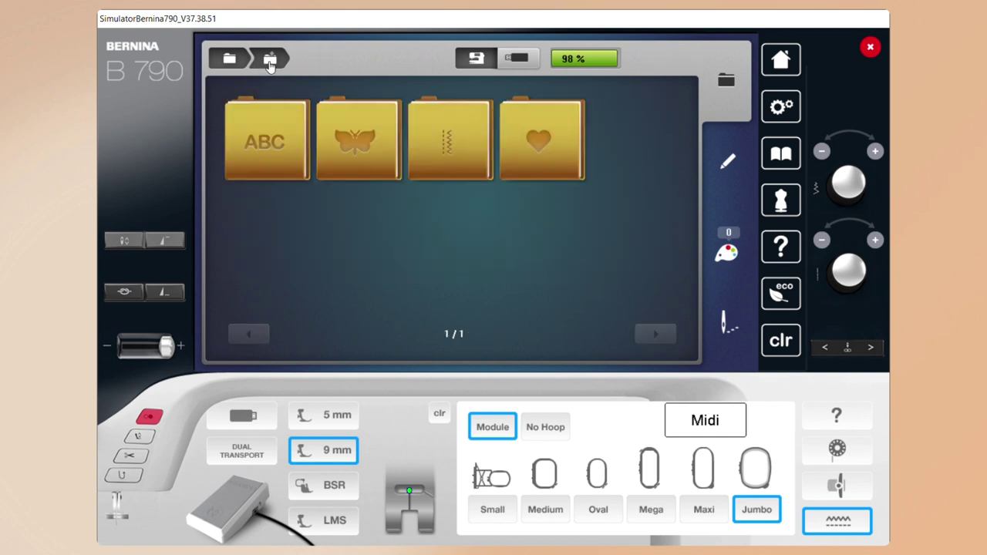
- Examine the embroidery motif collections, including the lace designs in folder 3 and the monogram letters in folder 14
{"action": "left_click", "coordinate": [372, 165]}
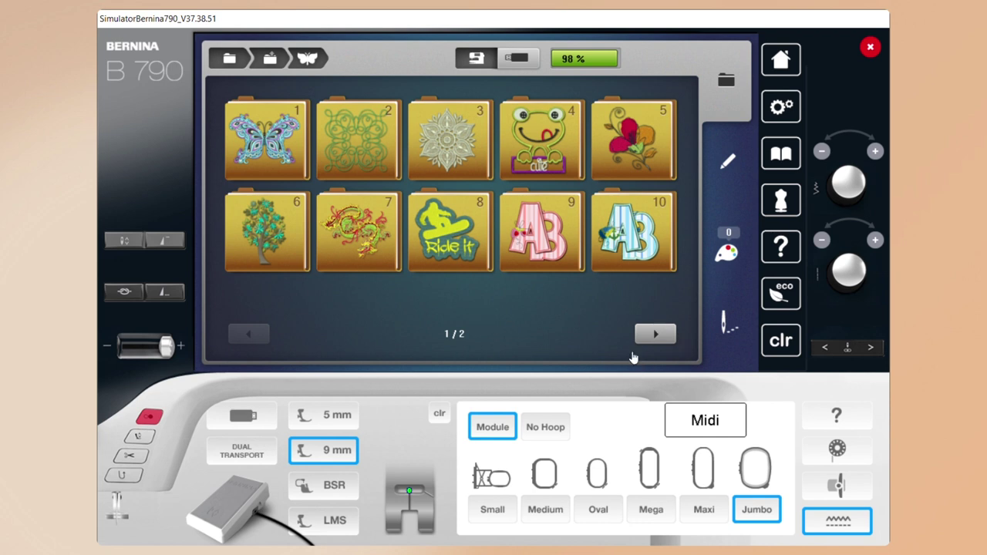
{"action": "left_click", "coordinate": [452, 171]}
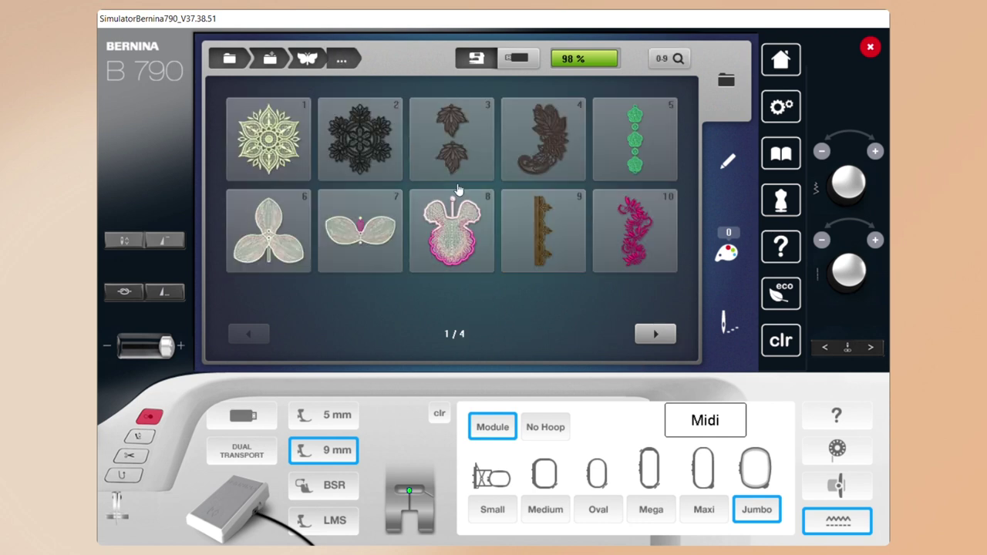
{"action": "left_click", "coordinate": [305, 64]}
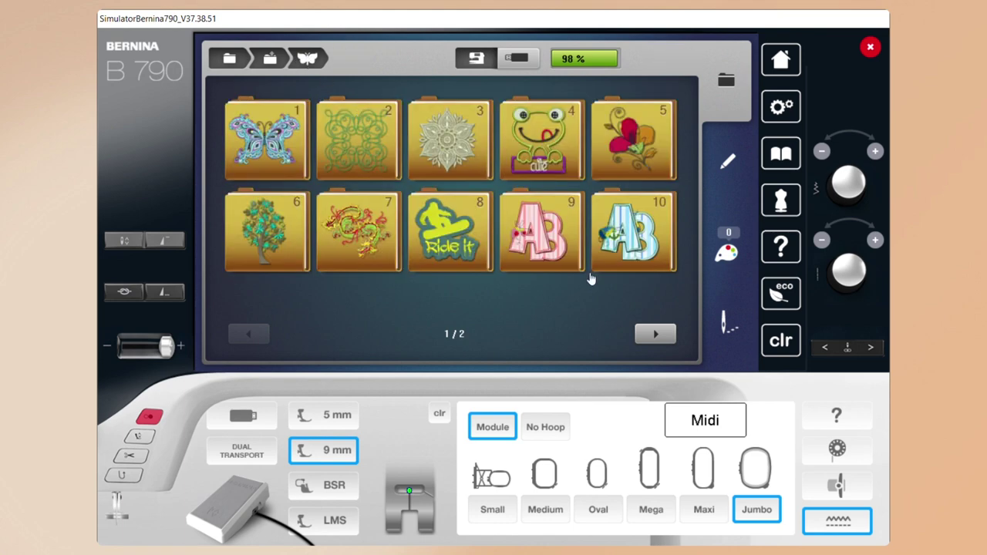
{"action": "left_click", "coordinate": [655, 334]}
{"action": "left_click", "coordinate": [543, 140]}
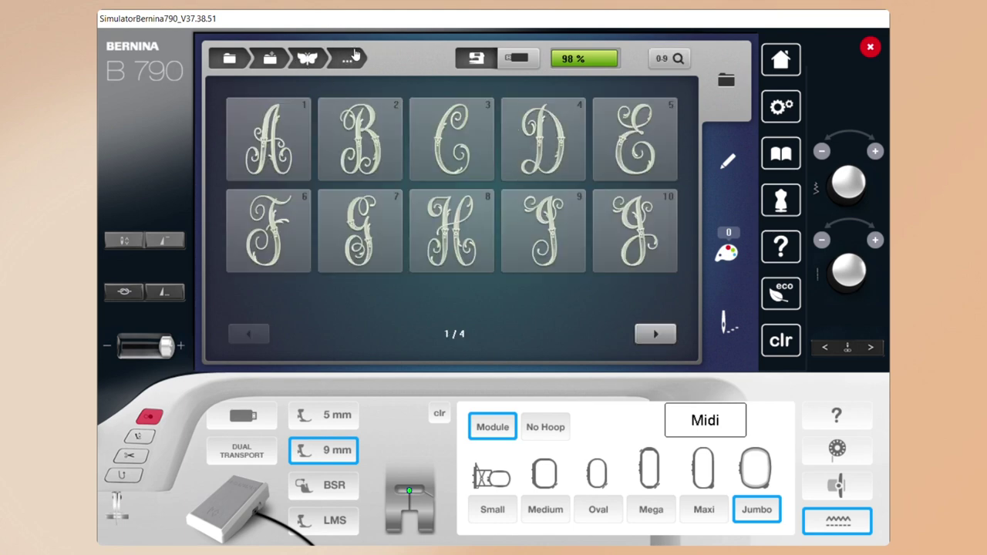
{"action": "left_click", "coordinate": [307, 67]}
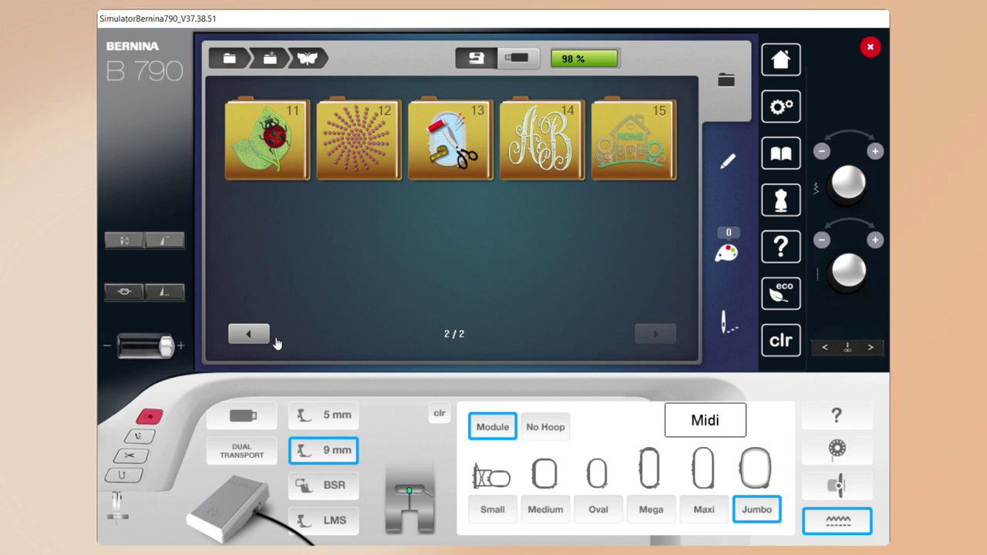
{"action": "left_click", "coordinate": [250, 334]}
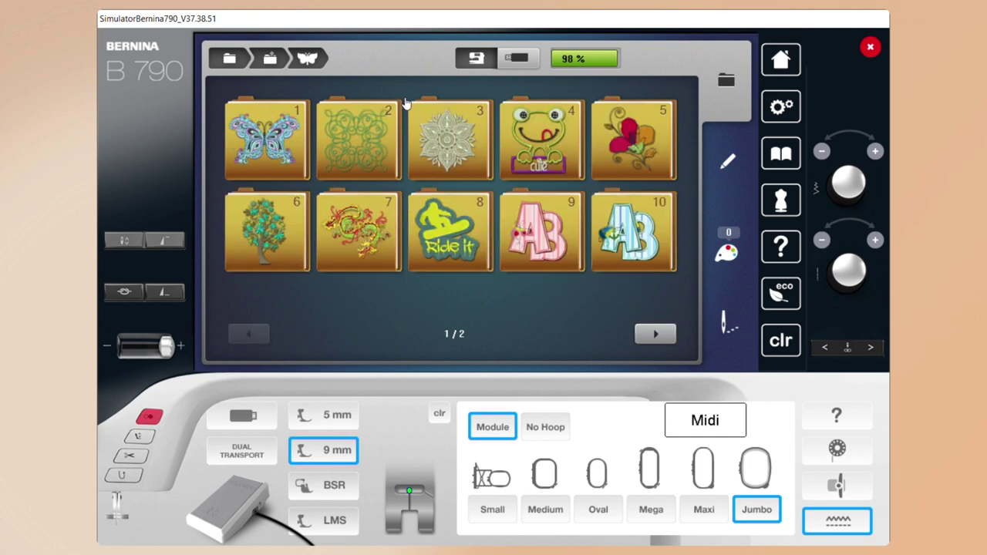
- Look through the ornamental quilting designs in motif folder 2, through its third page, and return to the design category folders
{"action": "left_click", "coordinate": [361, 149]}
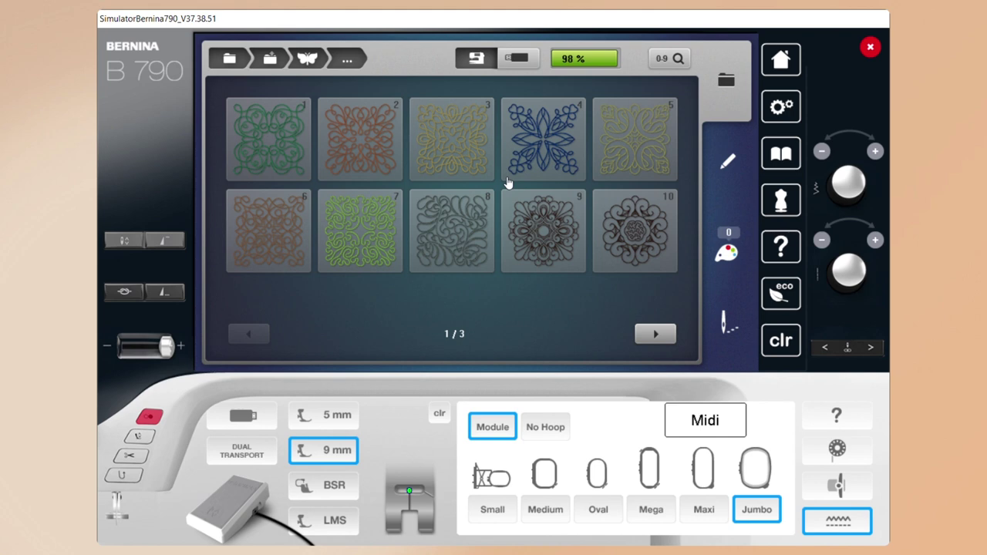
{"action": "left_click", "coordinate": [645, 336]}
{"action": "left_click", "coordinate": [644, 340]}
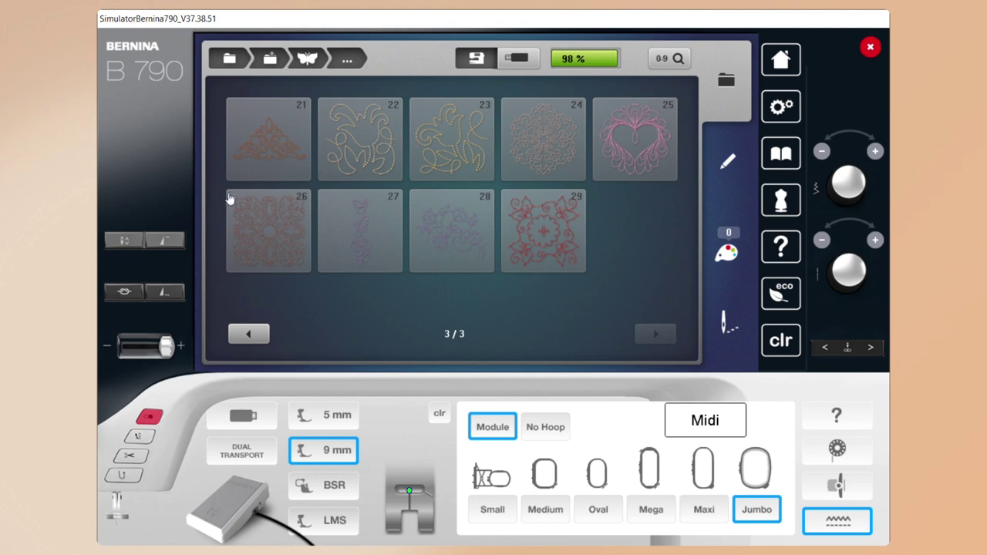
{"action": "left_click", "coordinate": [299, 62]}
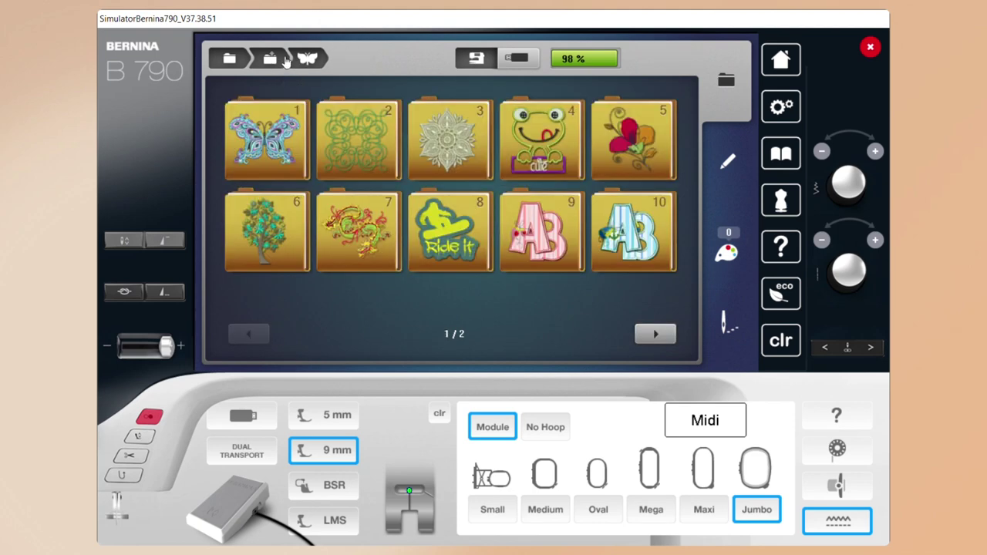
{"action": "left_click", "coordinate": [284, 60]}
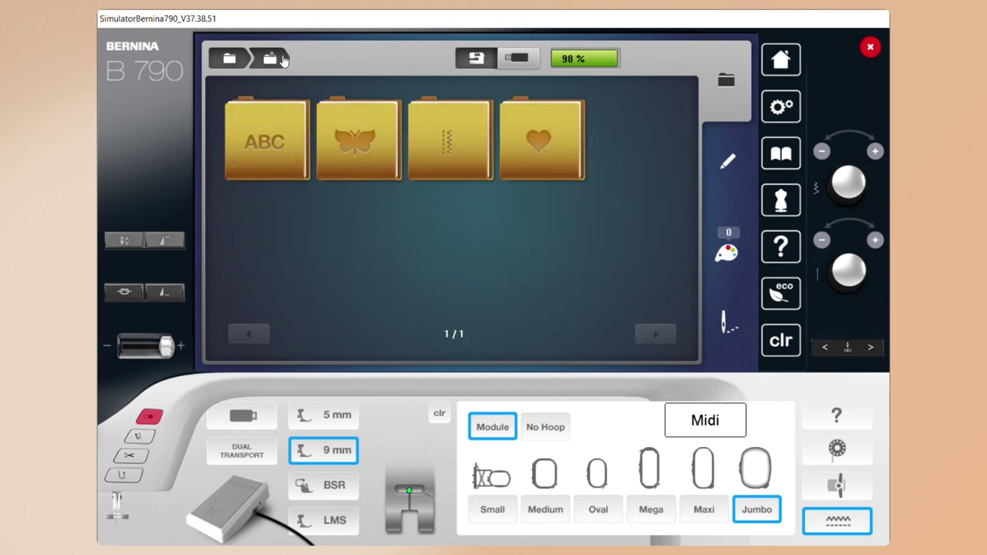
- Load floral design 3 from the 201 decorative stitch folder into the Jumbo hoop
{"action": "left_click", "coordinate": [451, 155]}
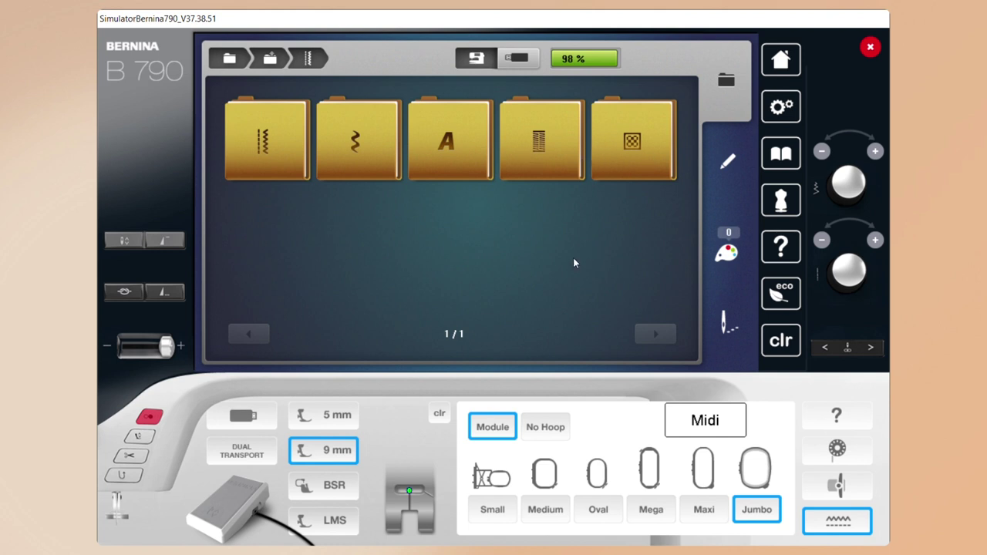
{"action": "left_click", "coordinate": [379, 146]}
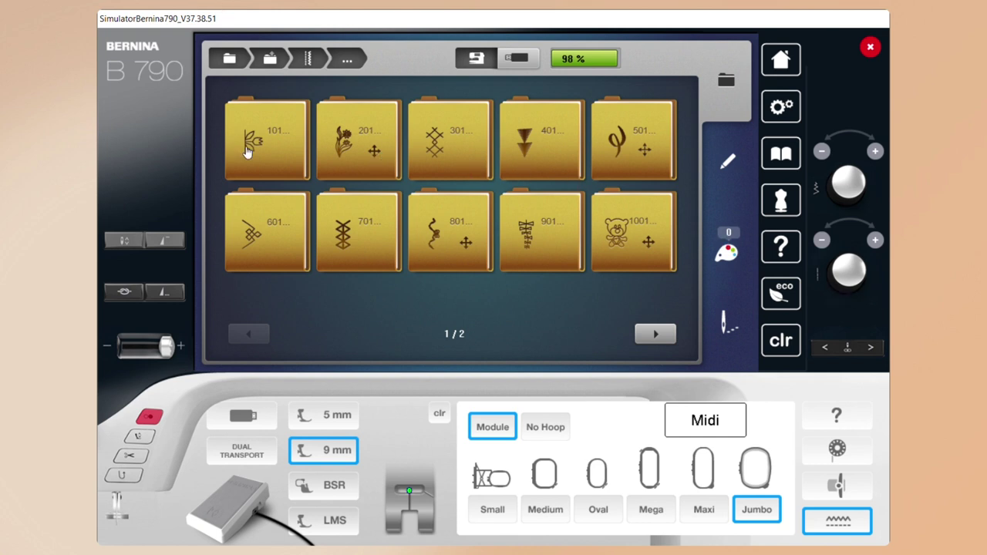
{"action": "left_click", "coordinate": [368, 155]}
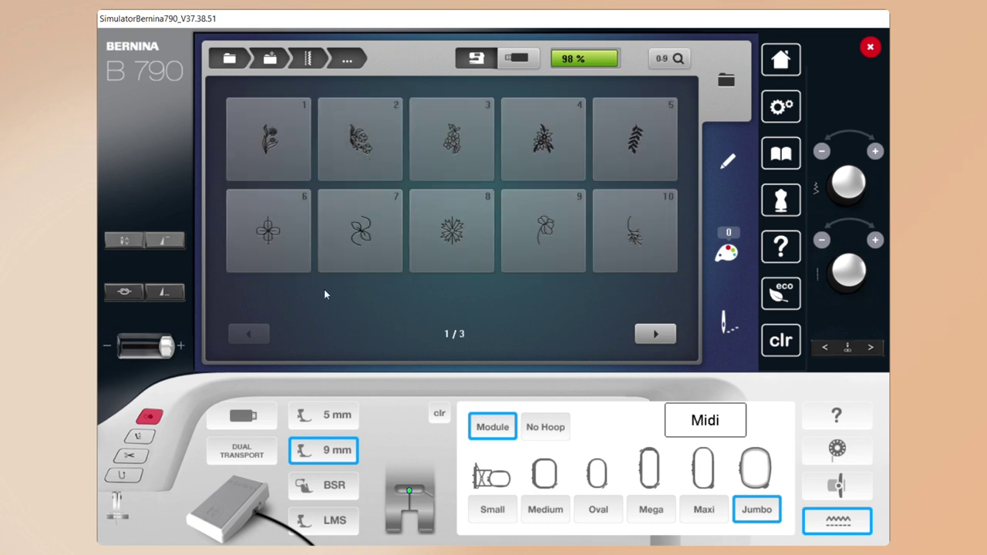
{"action": "left_click", "coordinate": [454, 145]}
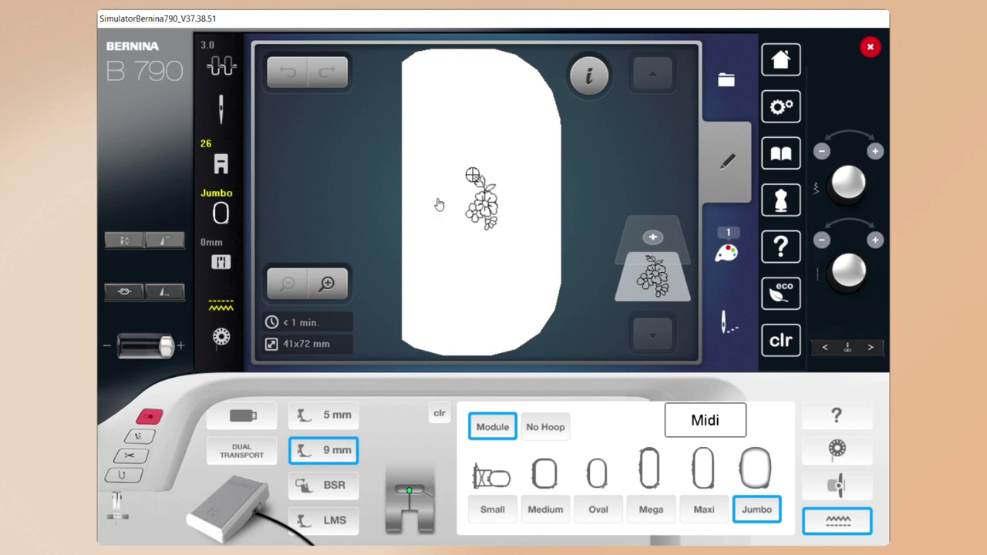
{"action": "left_click", "coordinate": [327, 284]}
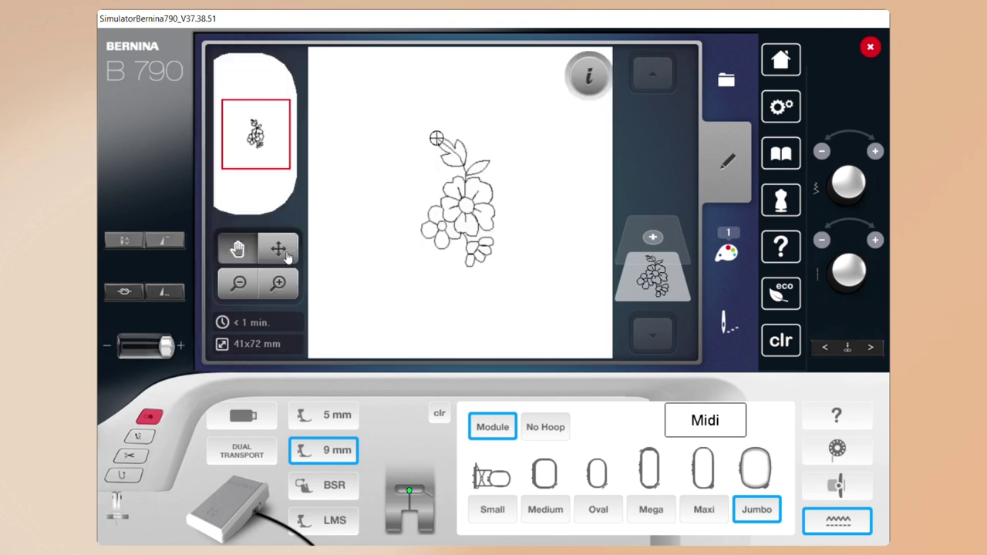
{"action": "left_click", "coordinate": [279, 284]}
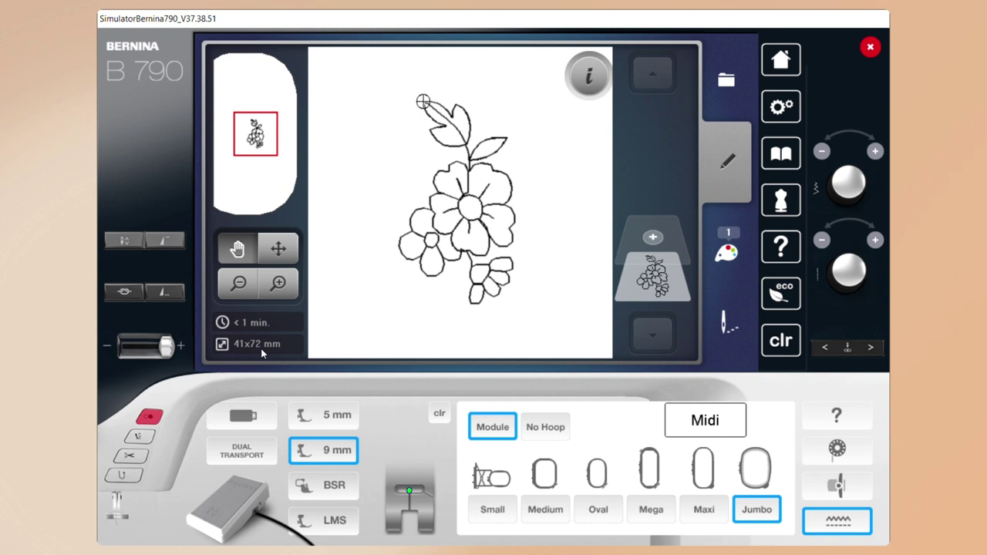
- Set the measurement unit for embroidery to inch in the machine setup
{"action": "left_click", "coordinate": [788, 103]}
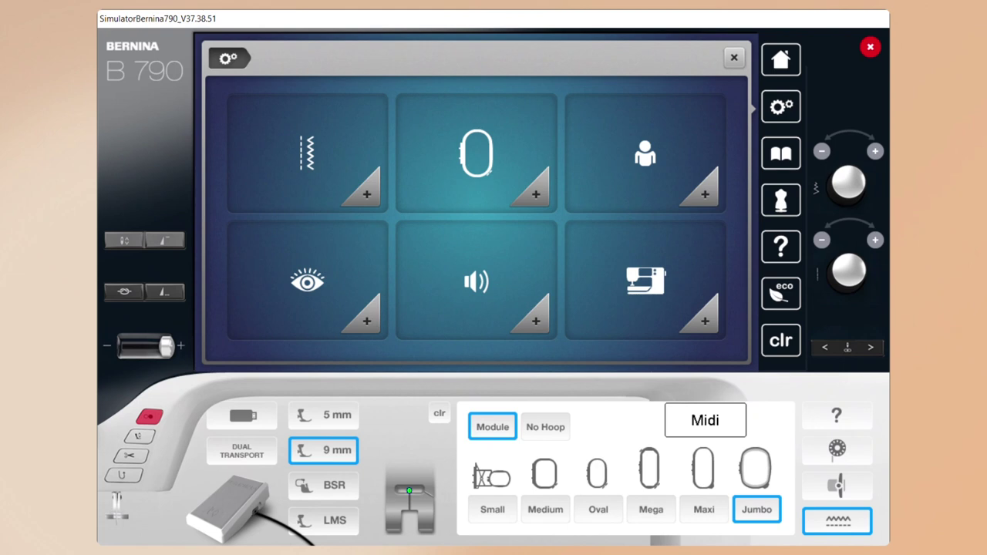
{"action": "left_click", "coordinate": [506, 169]}
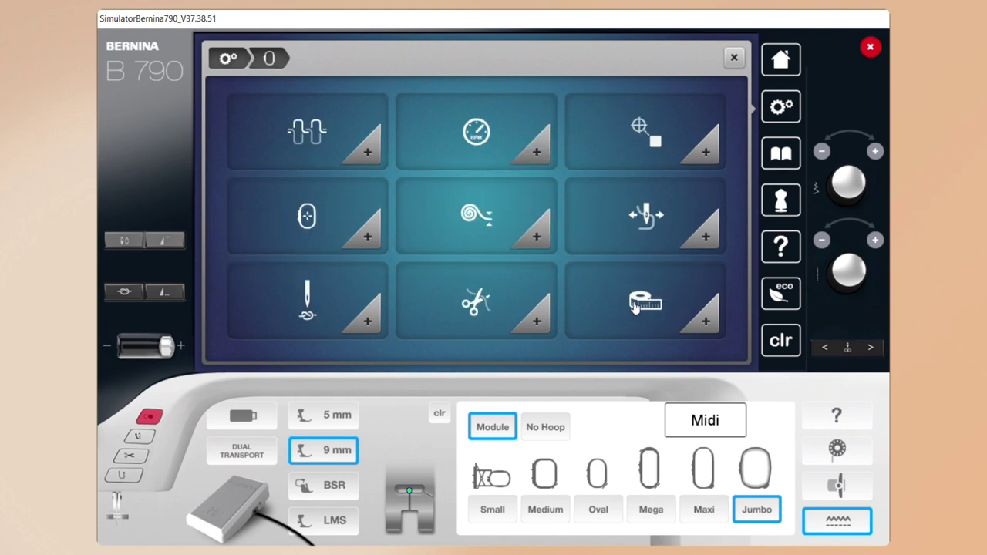
{"action": "left_click", "coordinate": [704, 322]}
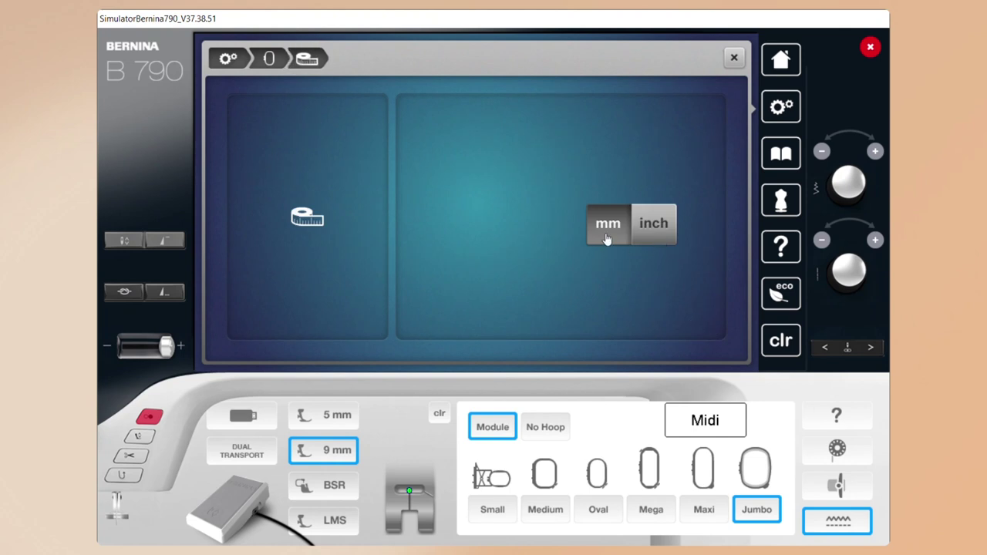
{"action": "left_click", "coordinate": [655, 233]}
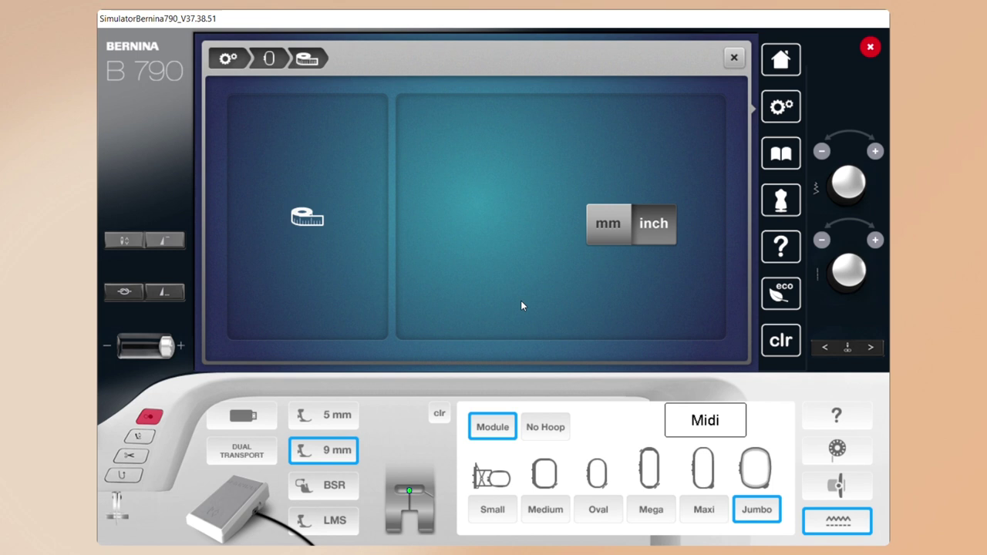
{"action": "left_click", "coordinate": [734, 59]}
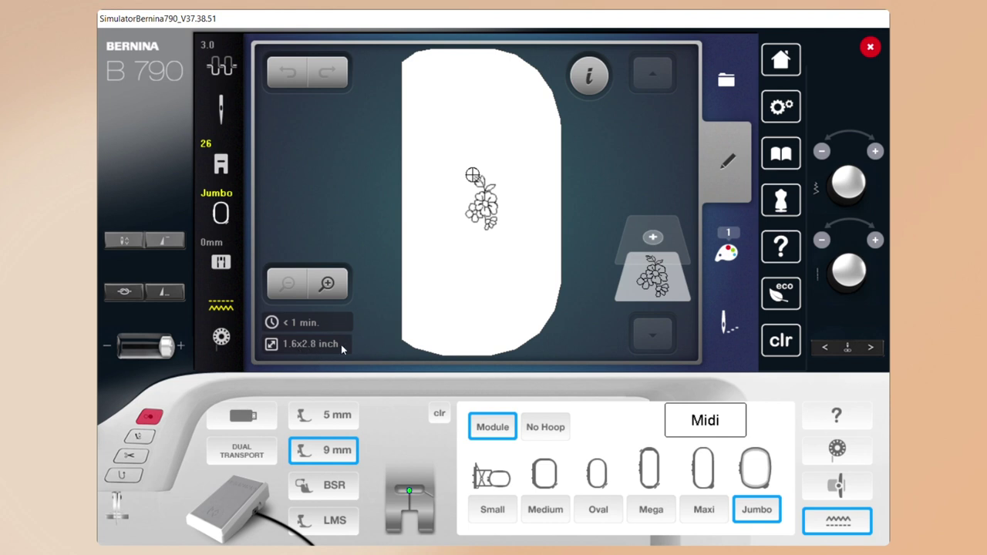
- Enlarge the floral design proportionally to 120 % in both width and height
{"action": "left_click", "coordinate": [342, 290]}
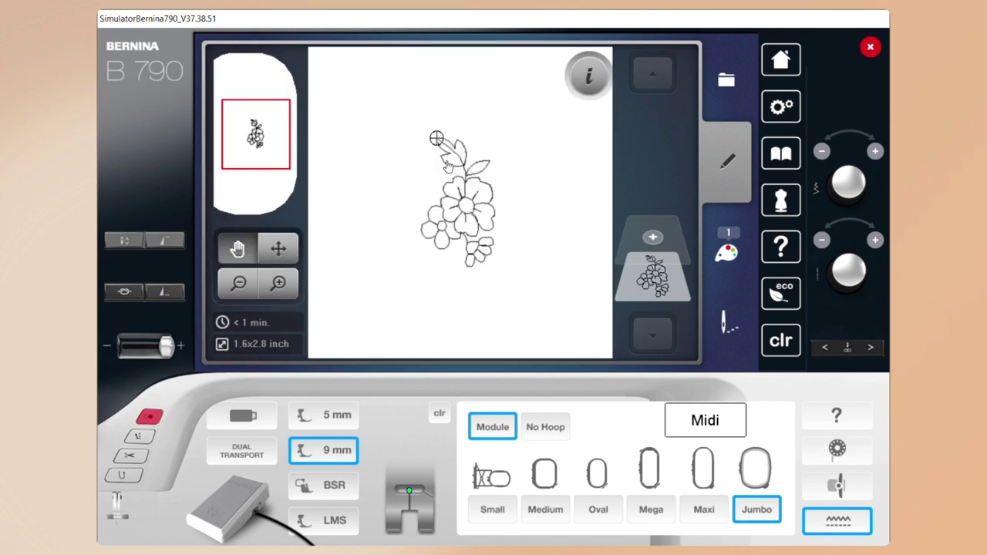
{"action": "left_click", "coordinate": [280, 292]}
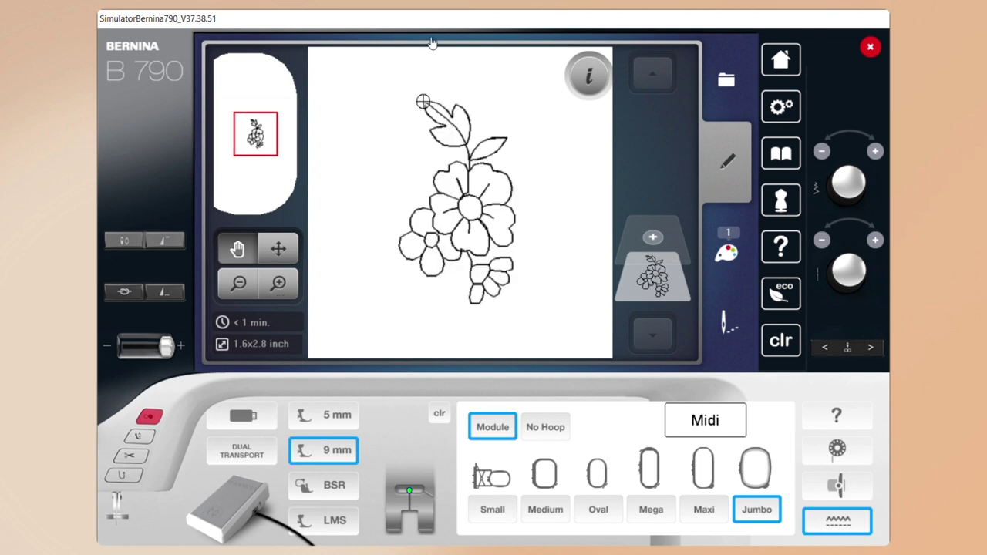
{"action": "left_click", "coordinate": [589, 77]}
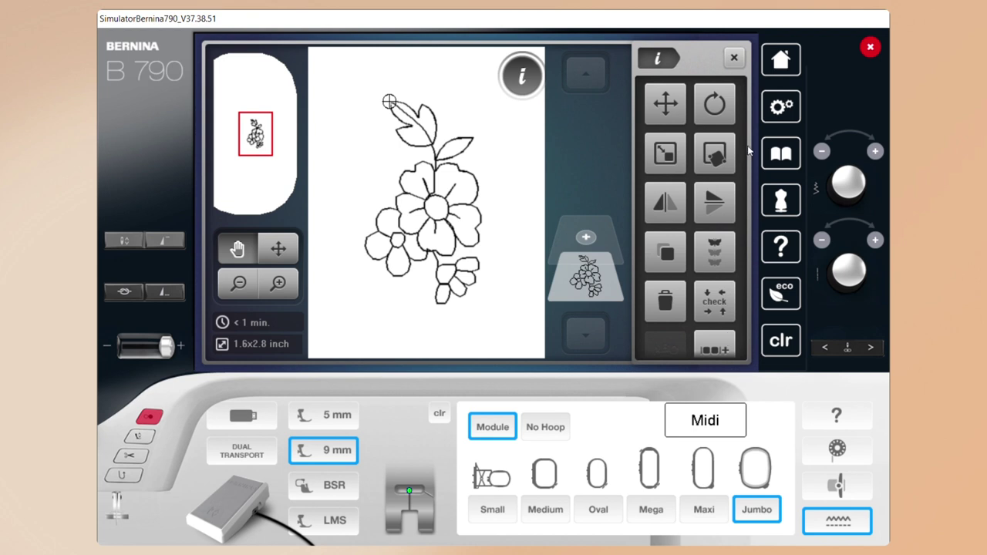
{"action": "left_click", "coordinate": [662, 164]}
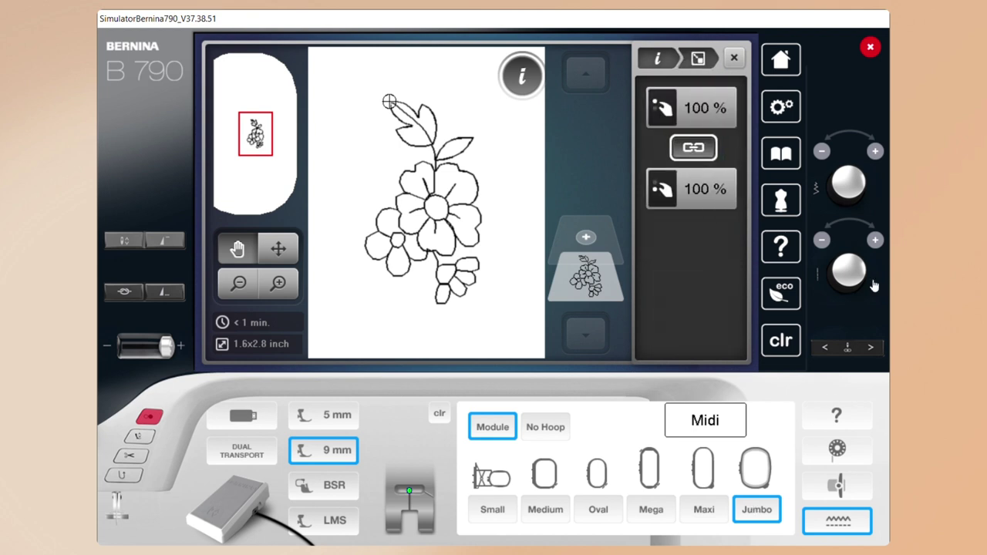
{"action": "left_click", "coordinate": [875, 152]}
{"action": "left_click", "coordinate": [876, 153]}
{"action": "left_click", "coordinate": [875, 153]}
{"action": "left_click", "coordinate": [875, 153]}
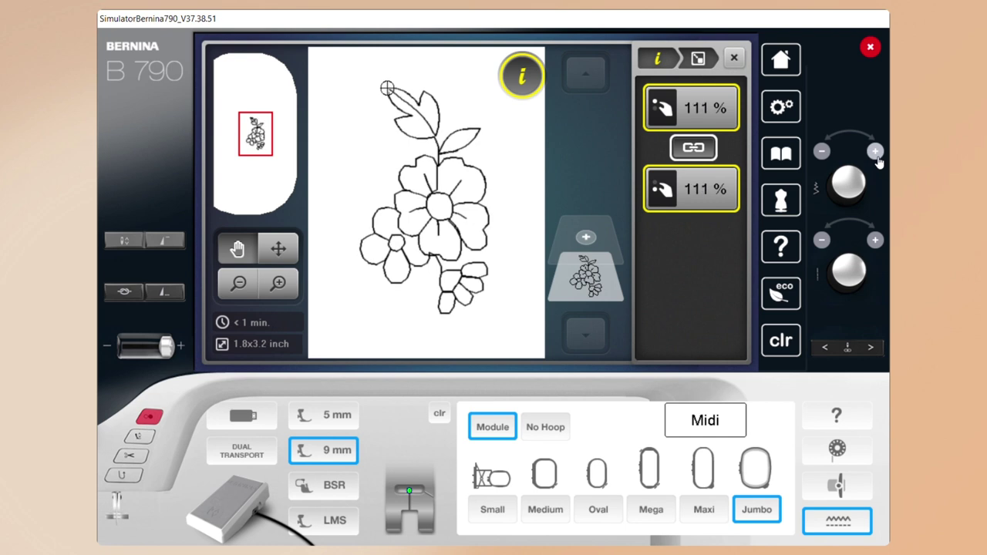
{"action": "left_click", "coordinate": [875, 153]}
{"action": "left_click", "coordinate": [875, 153]}
{"action": "left_click", "coordinate": [875, 153]}
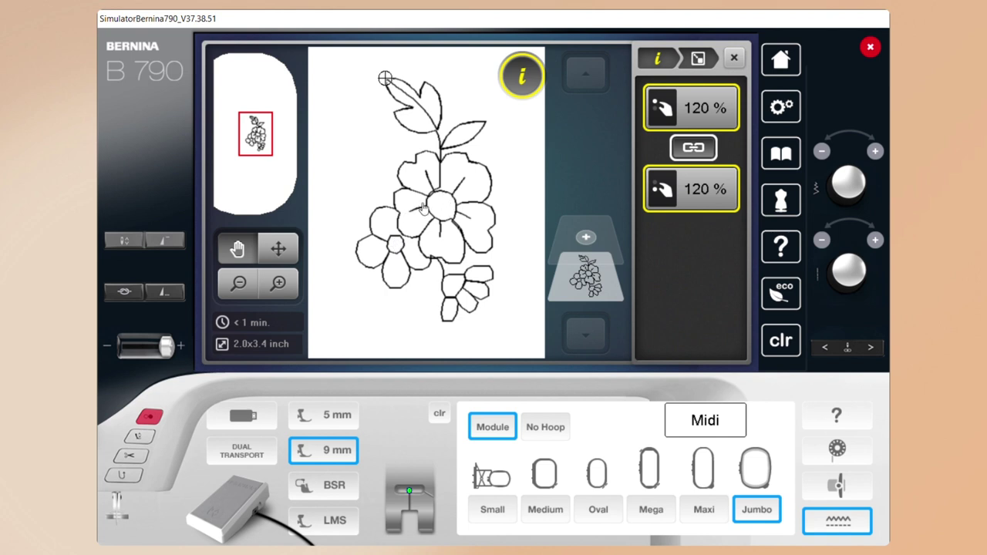
- Examine the stitch points and outlines of the enlarged floral design up close, from the leaf tip to the flowers
{"action": "left_click", "coordinate": [281, 285]}
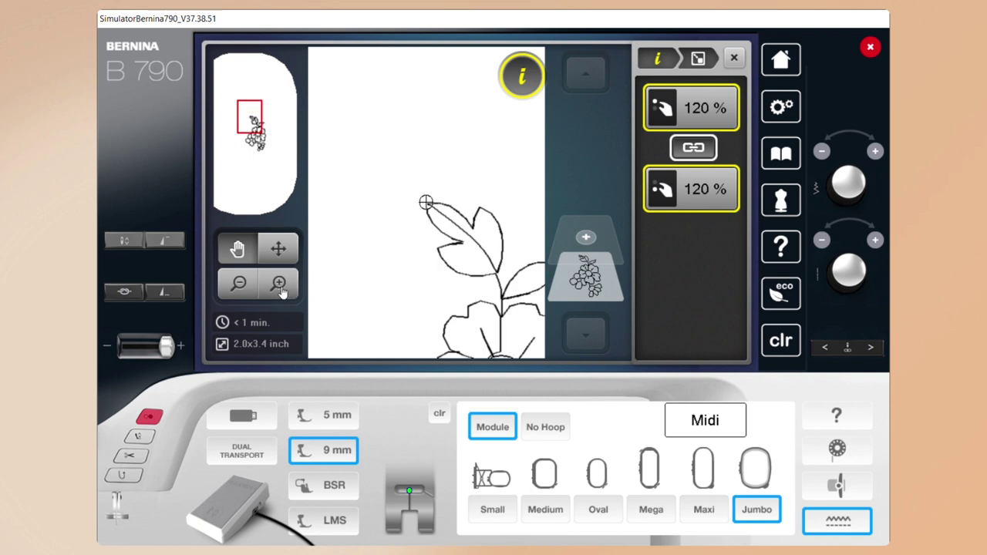
{"action": "left_click", "coordinate": [281, 285]}
{"action": "left_click", "coordinate": [281, 285]}
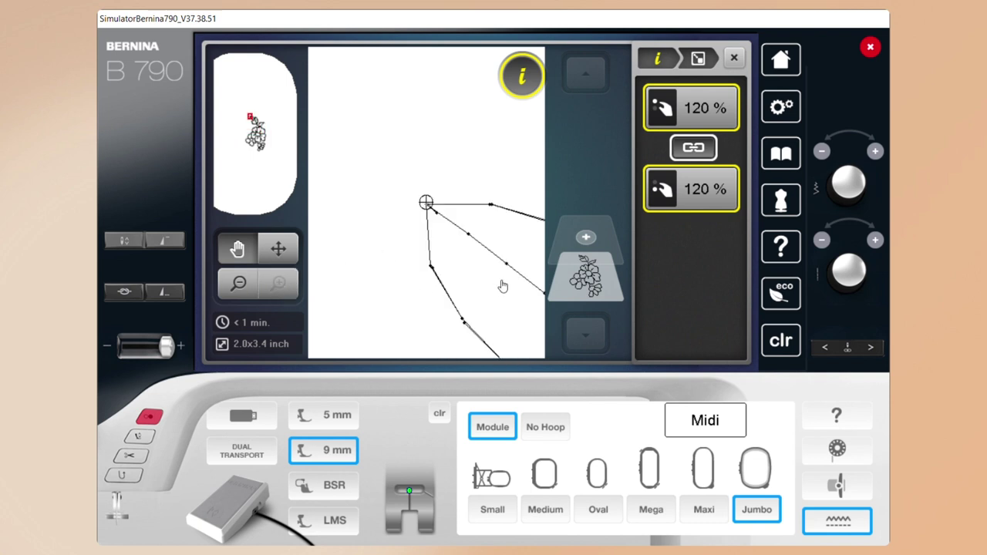
{"action": "left_click", "coordinate": [231, 296]}
{"action": "left_click_drag", "start_coordinate": [510, 307], "coordinate": [460, 163]}
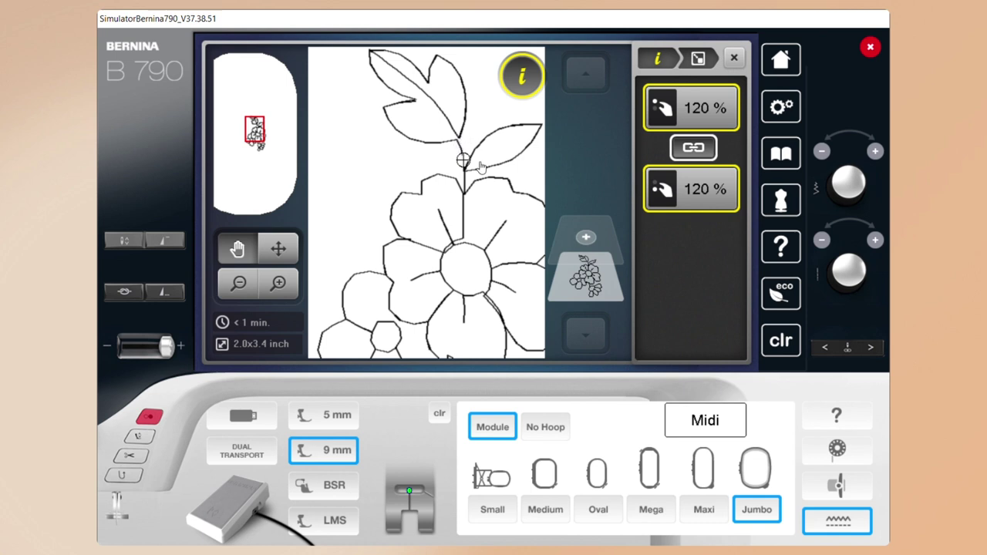
{"action": "left_click_drag", "start_coordinate": [472, 267], "coordinate": [446, 192]}
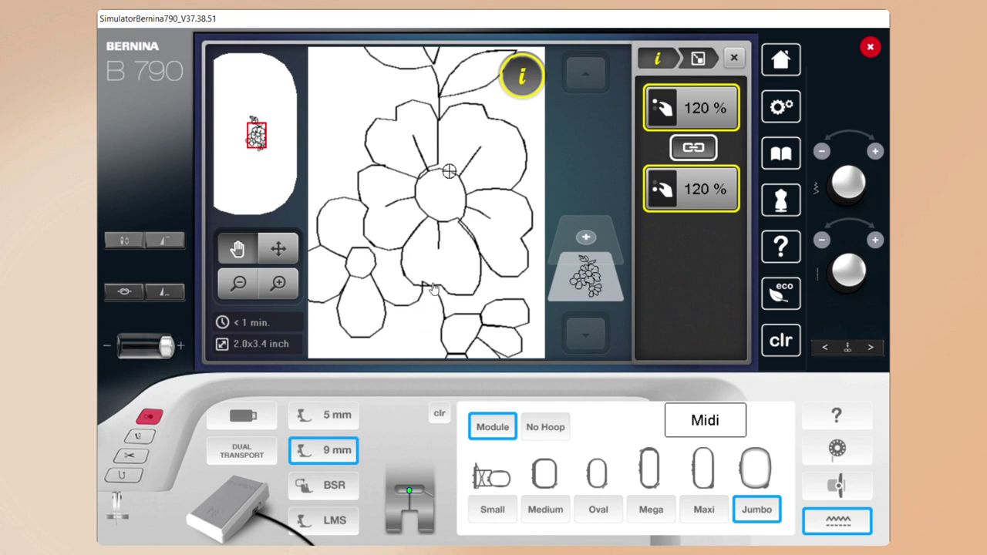
{"action": "scroll", "coordinate": [476, 233], "scroll_direction": "down", "scroll_amount": 1}
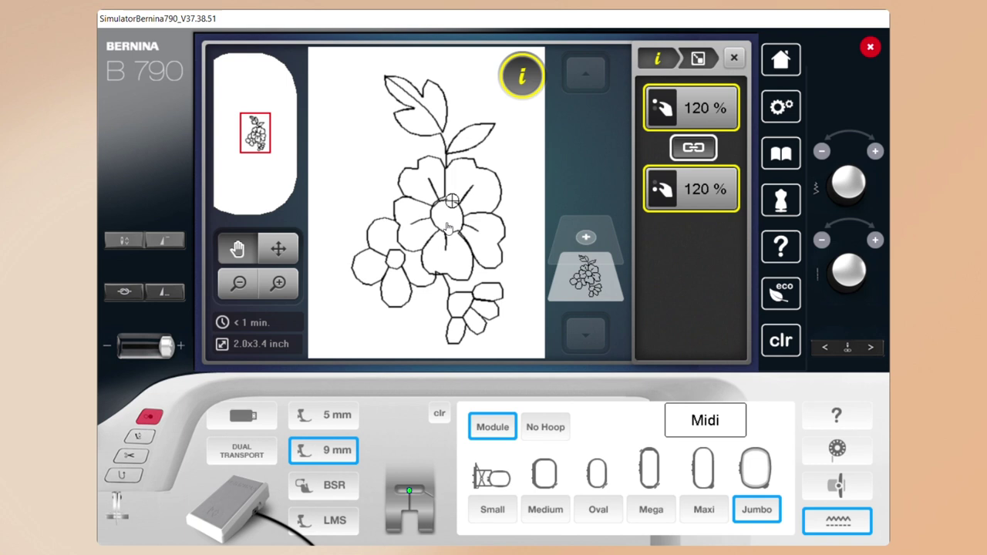
{"action": "scroll", "coordinate": [448, 230], "scroll_direction": "down", "scroll_amount": 1}
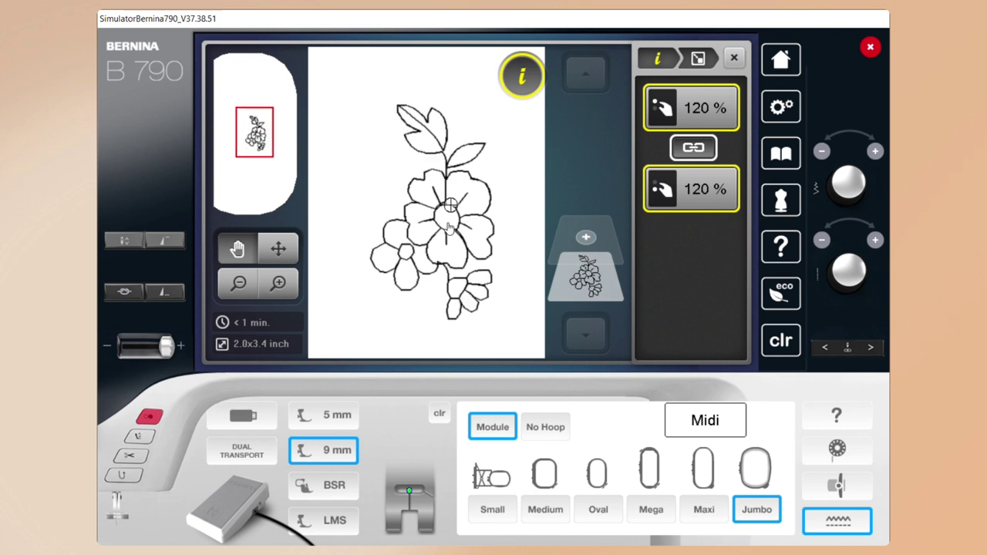
- Delete the enlarged floral design from the hoop and open the design folders for adding a new motif
{"action": "left_click", "coordinate": [734, 58]}
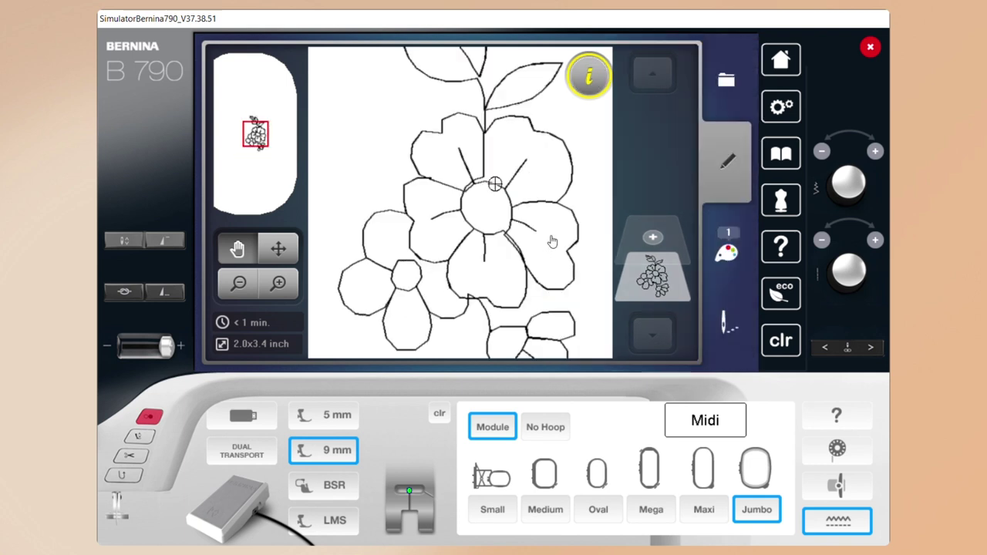
{"action": "key", "text": "Delete"}
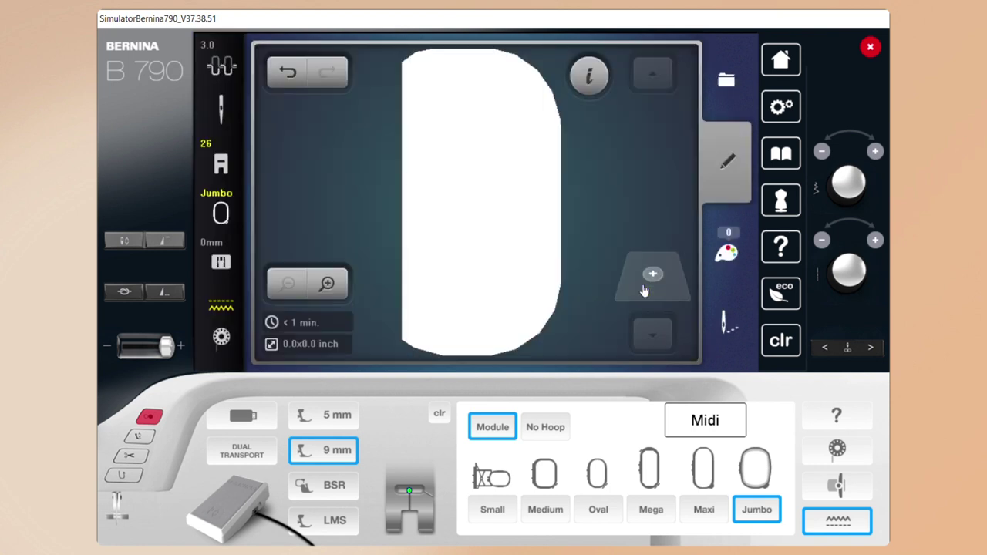
{"action": "left_click", "coordinate": [655, 273]}
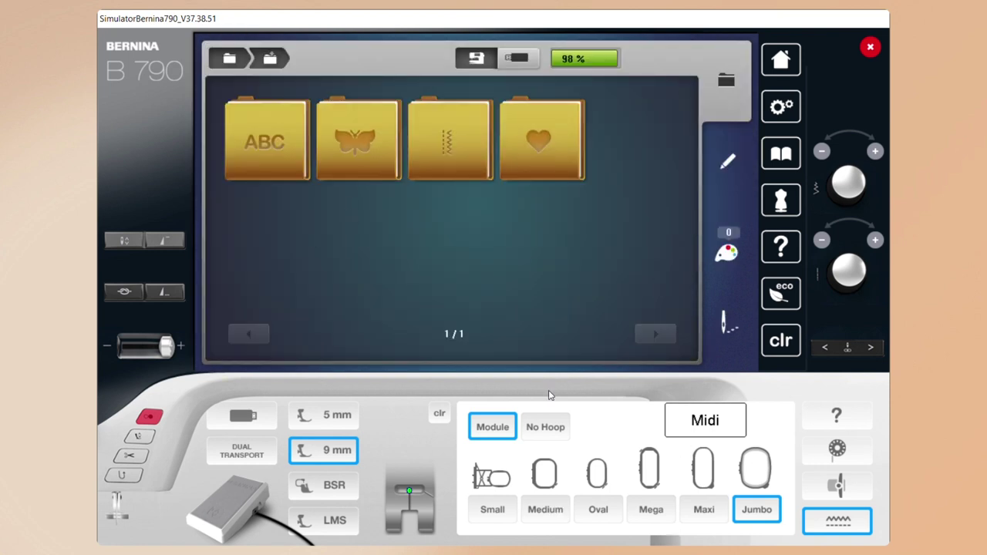
- Open the 1601 stitch folder within the decorative stitches
{"action": "left_click", "coordinate": [459, 124]}
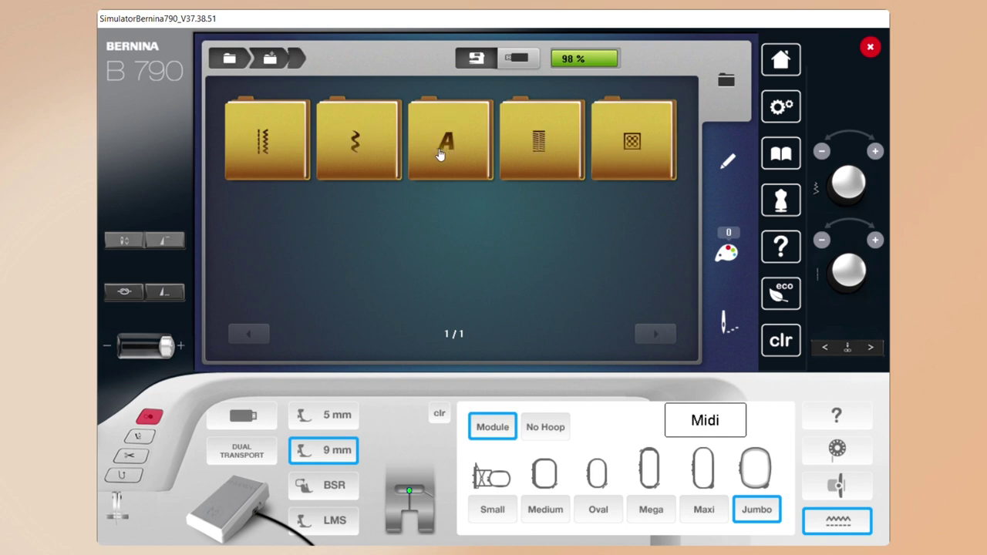
{"action": "left_click", "coordinate": [359, 149]}
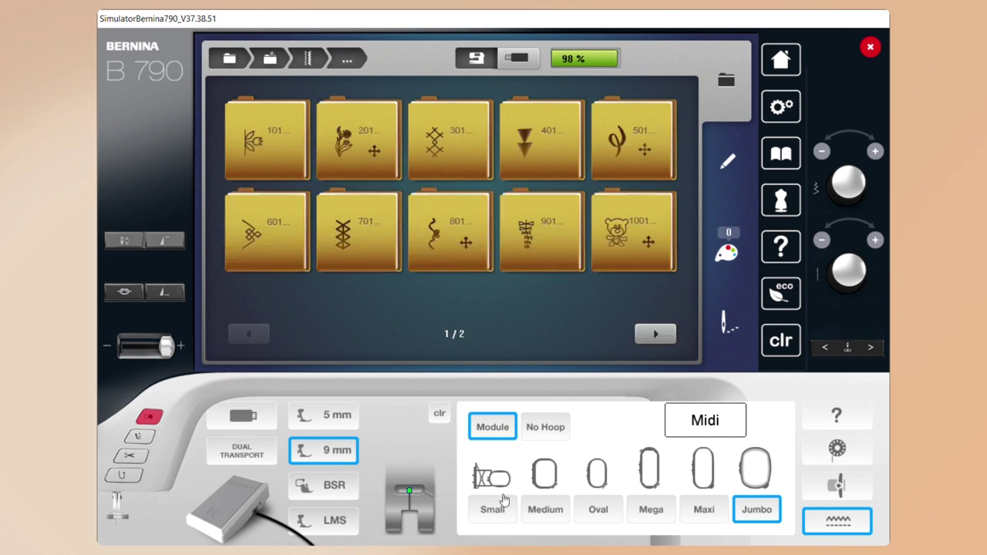
{"action": "left_click", "coordinate": [641, 343]}
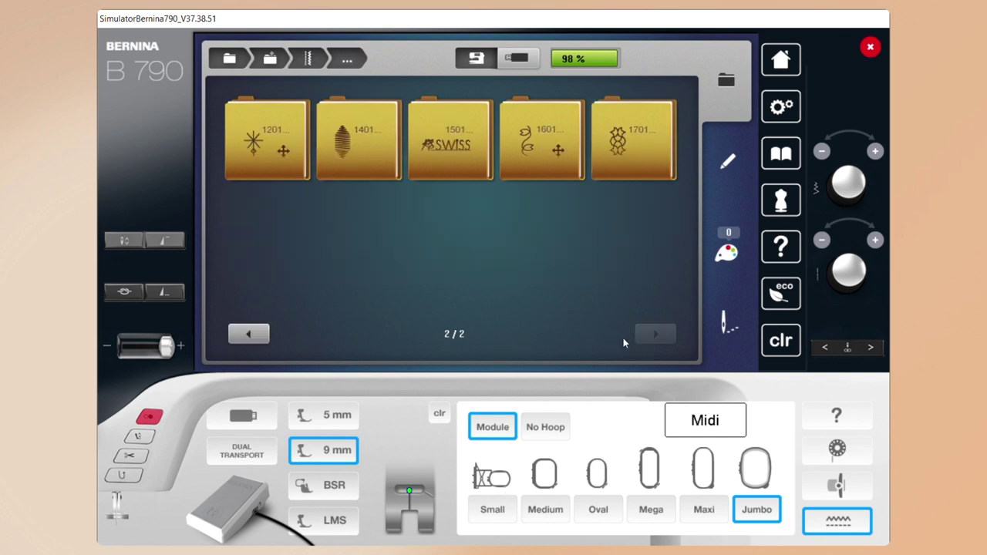
{"action": "left_click", "coordinate": [549, 156]}
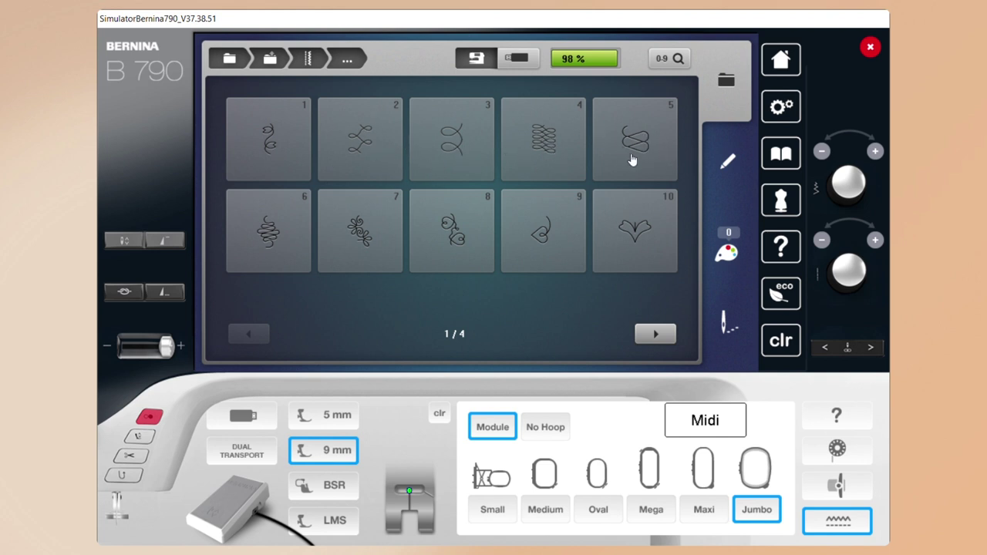
- Look through the designs in the 1601 folder and load leaf design 20 into the Jumbo hoop
{"action": "left_click", "coordinate": [653, 336]}
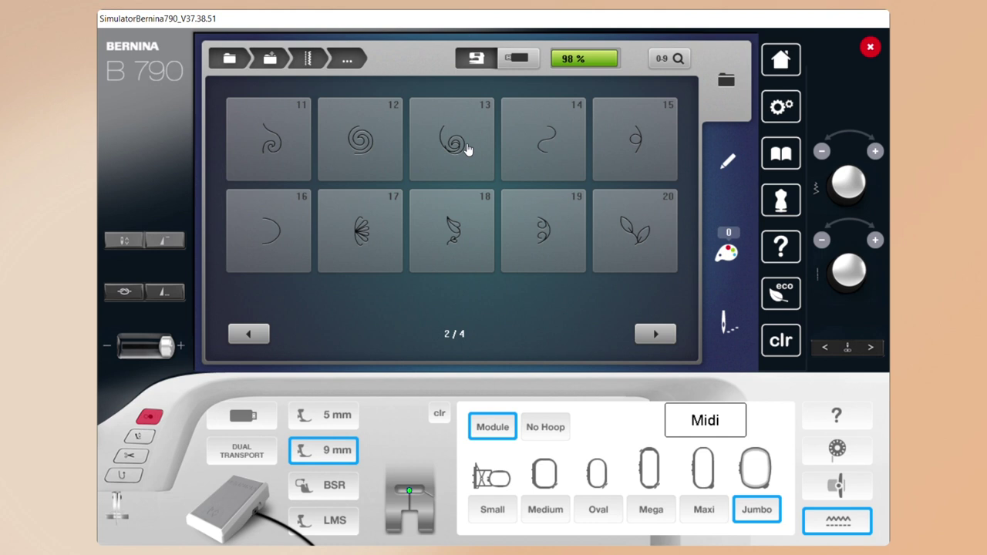
{"action": "left_click", "coordinate": [655, 331]}
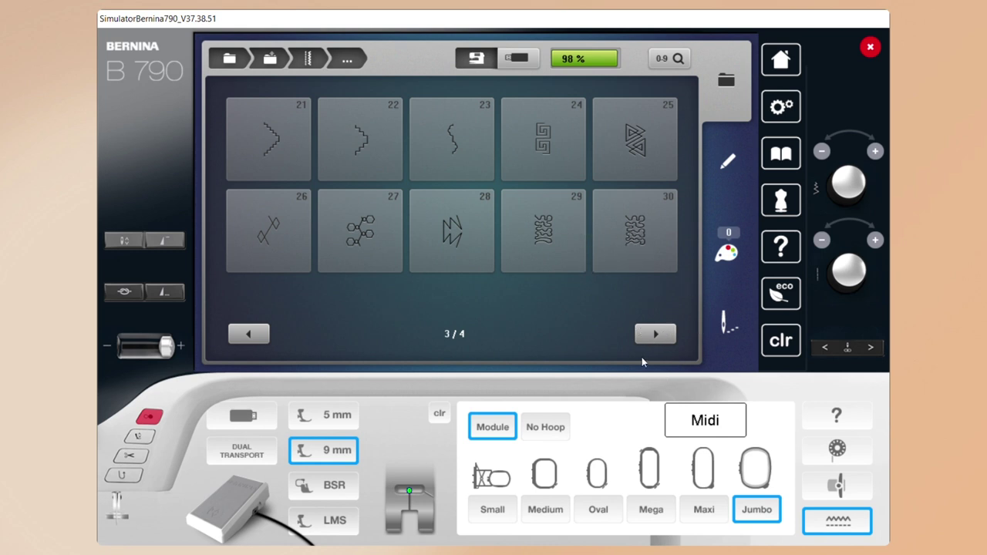
{"action": "left_click", "coordinate": [654, 334]}
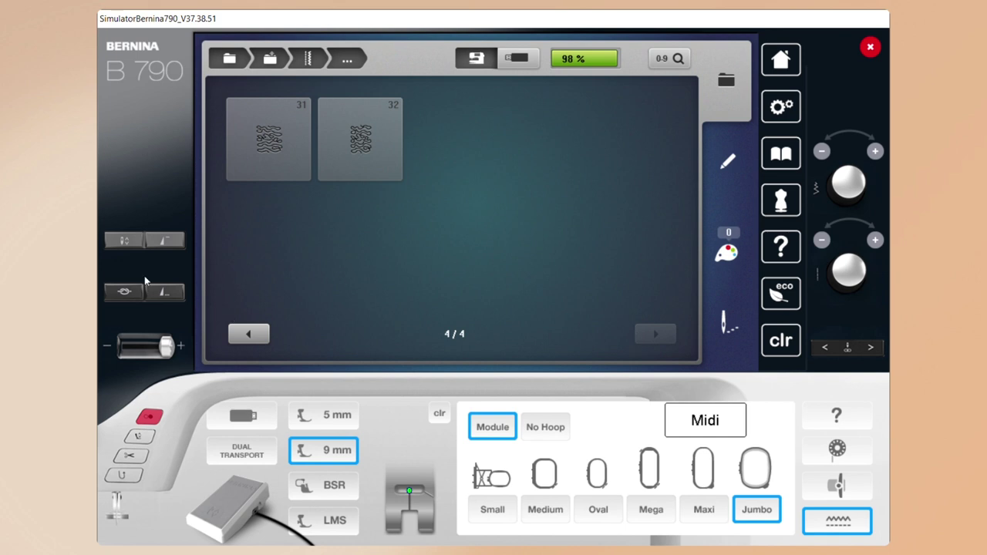
{"action": "left_click", "coordinate": [236, 333]}
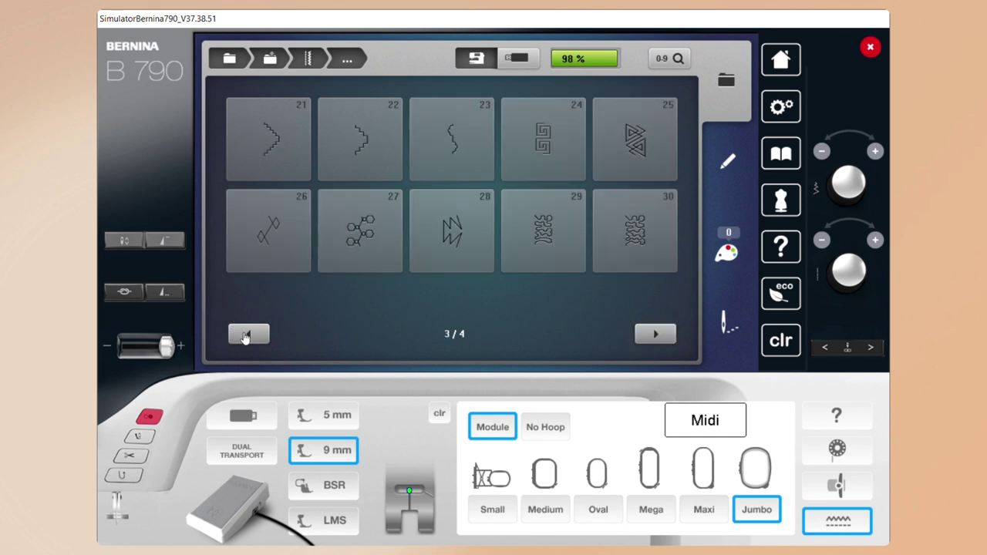
{"action": "left_click", "coordinate": [235, 333]}
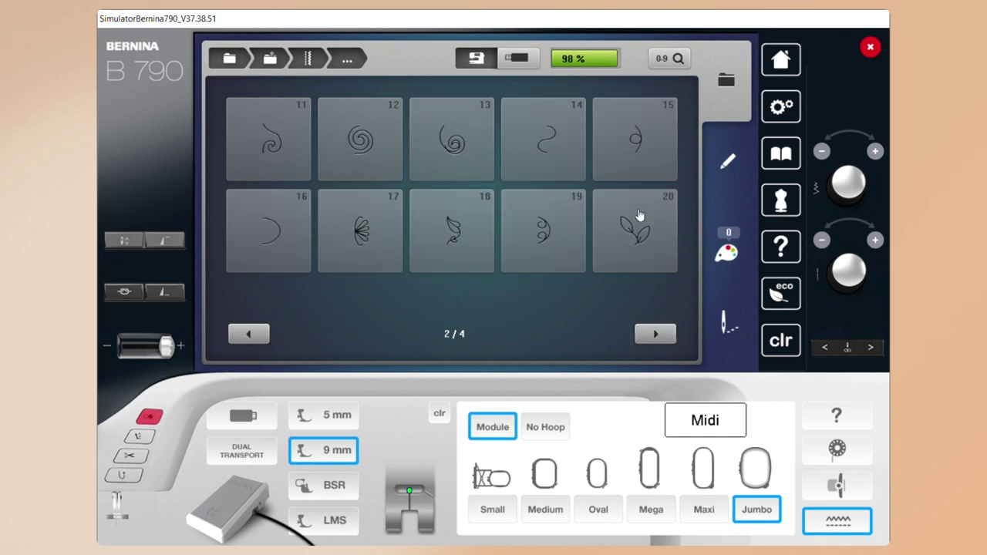
{"action": "left_click", "coordinate": [619, 256]}
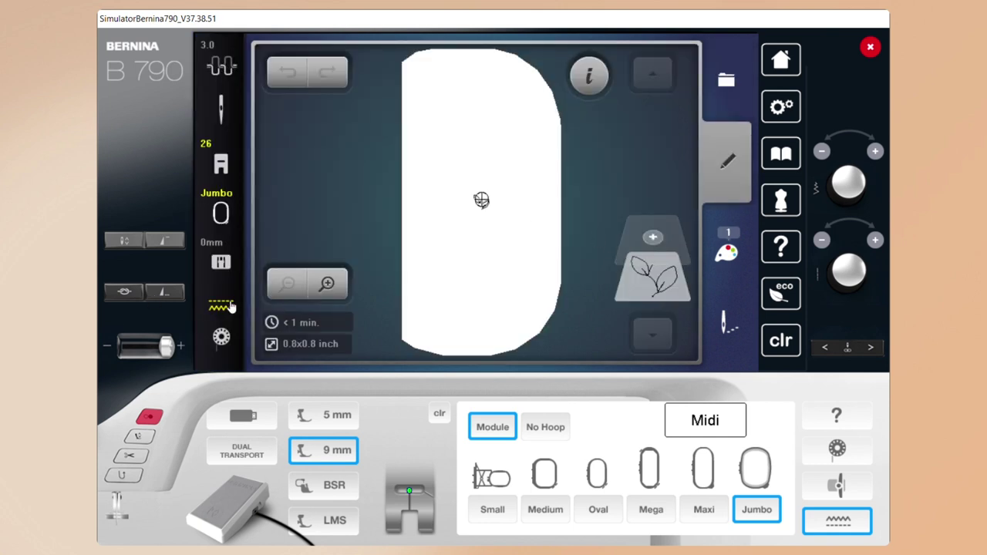
- Enlarge the leaf design proportionally to 150 % in both width and height
{"action": "left_click", "coordinate": [327, 285]}
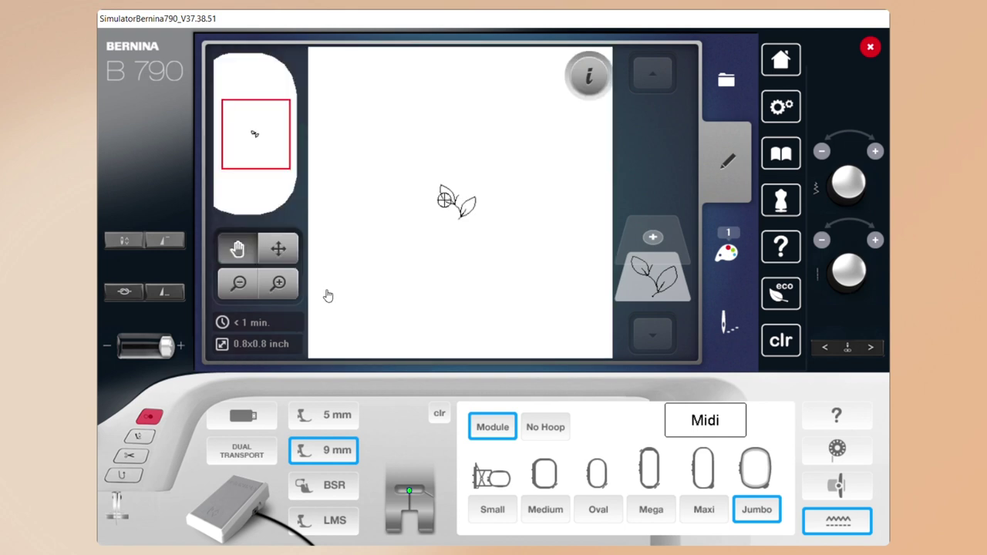
{"action": "left_click", "coordinate": [285, 291]}
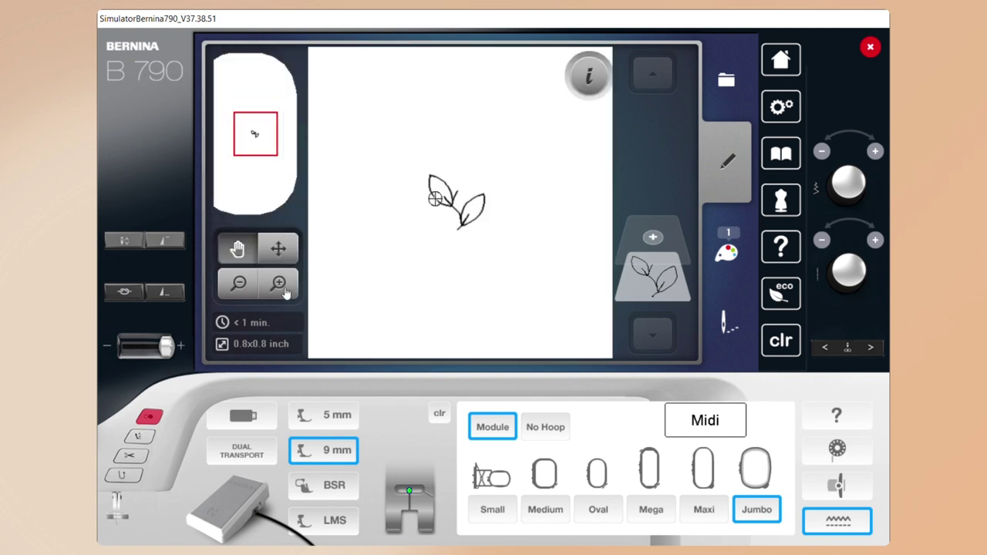
{"action": "left_click", "coordinate": [284, 290]}
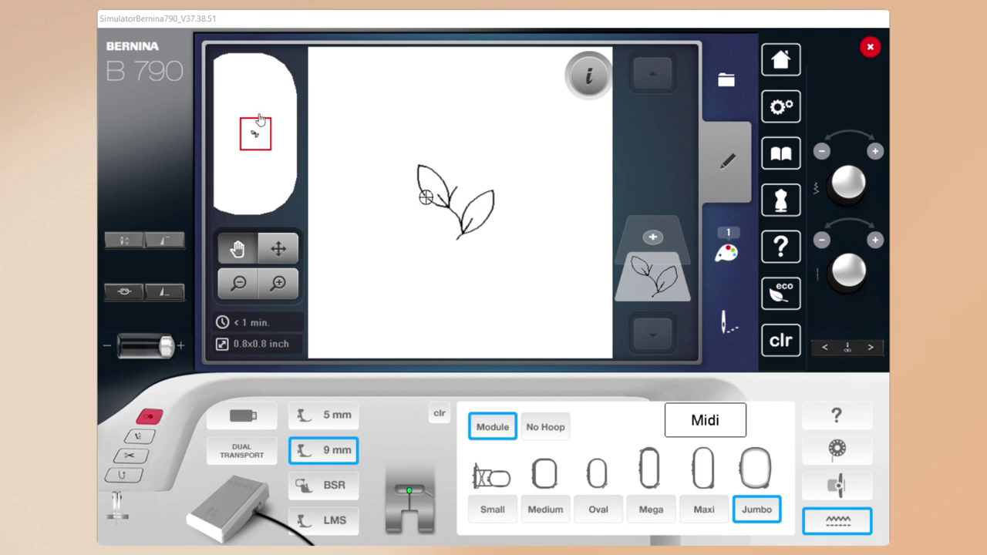
{"action": "left_click", "coordinate": [589, 76]}
{"action": "left_click", "coordinate": [681, 158]}
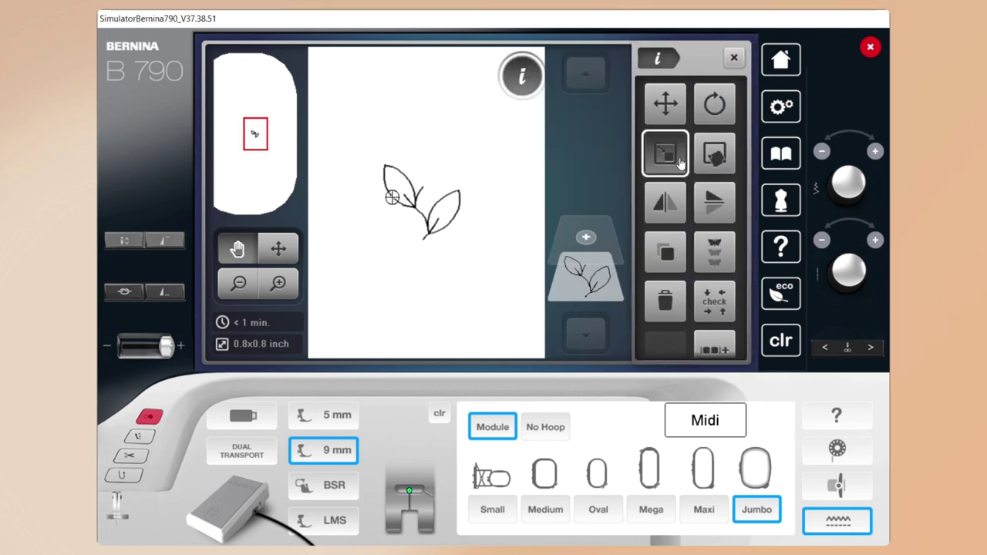
{"action": "left_click", "coordinate": [875, 152]}
{"action": "left_click", "coordinate": [875, 152]}
{"action": "left_click", "coordinate": [876, 152]}
{"action": "left_click", "coordinate": [875, 152]}
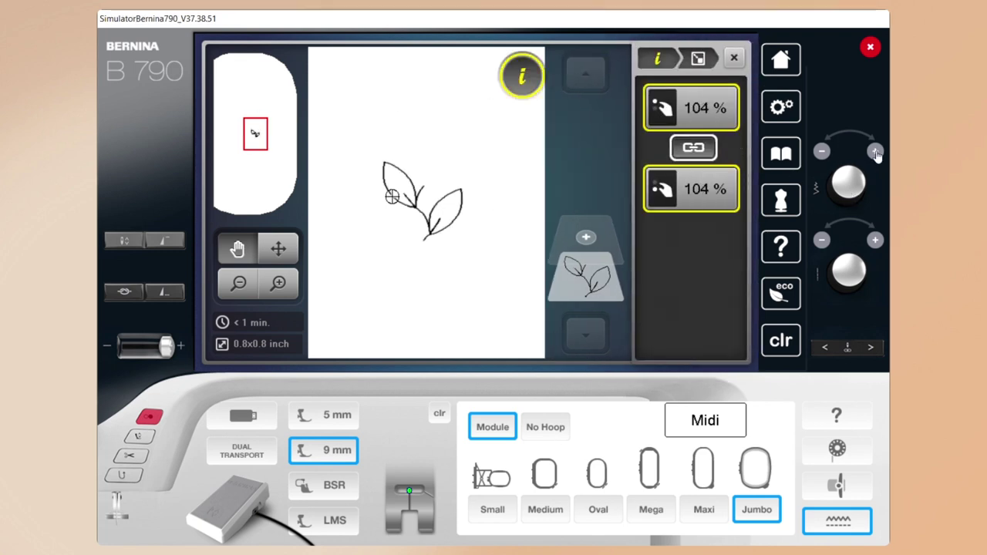
{"action": "left_click", "coordinate": [876, 152]}
{"action": "left_click", "coordinate": [876, 152]}
{"action": "left_click", "coordinate": [875, 152]}
{"action": "left_click", "coordinate": [875, 152]}
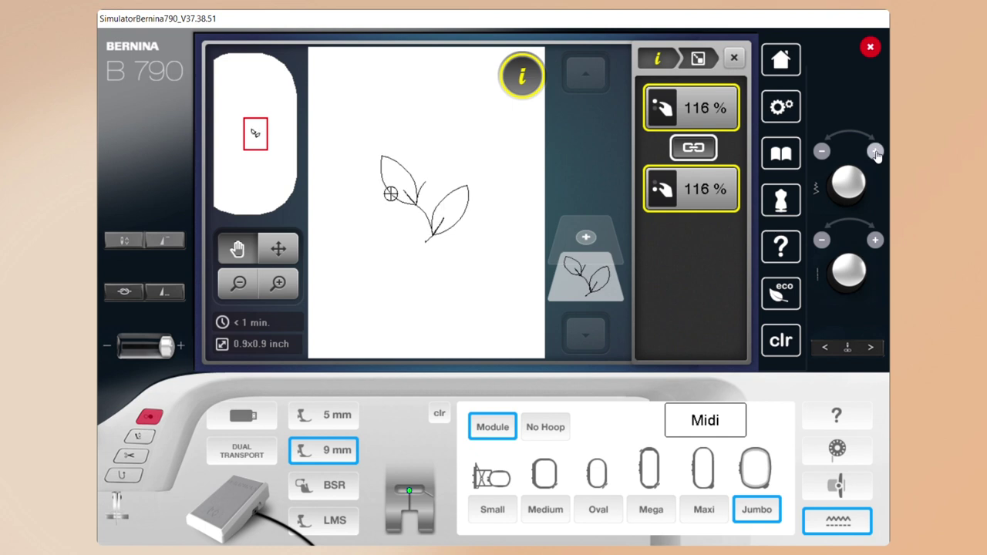
{"action": "left_click", "coordinate": [875, 152]}
{"action": "left_click", "coordinate": [876, 152]}
{"action": "left_click", "coordinate": [875, 152]}
{"action": "left_click", "coordinate": [876, 152]}
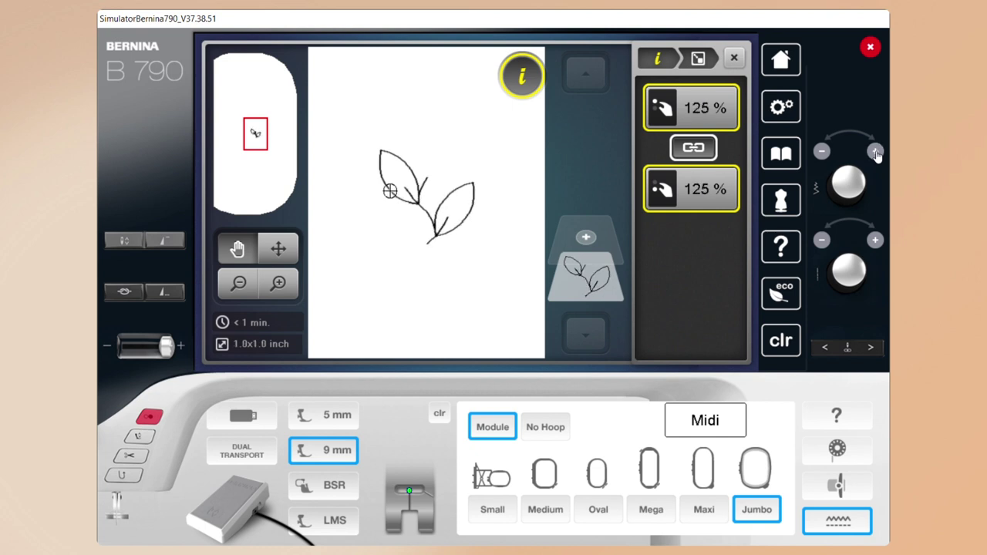
{"action": "left_click", "coordinate": [876, 152]}
{"action": "left_click", "coordinate": [875, 151]}
{"action": "left_click", "coordinate": [876, 152]}
{"action": "left_click", "coordinate": [875, 152]}
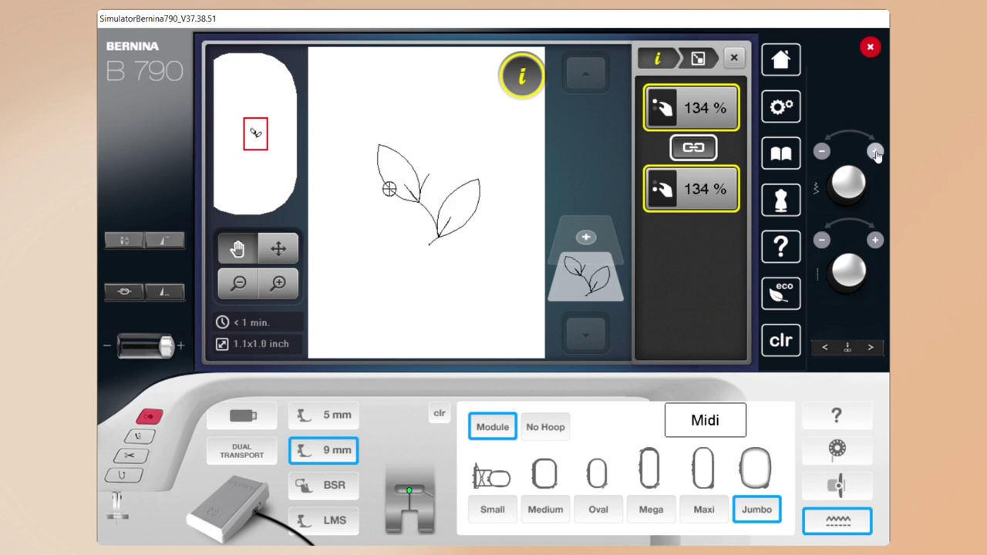
{"action": "left_click", "coordinate": [876, 152]}
{"action": "left_click", "coordinate": [875, 152]}
{"action": "left_click", "coordinate": [875, 152]}
{"action": "left_click", "coordinate": [875, 152]}
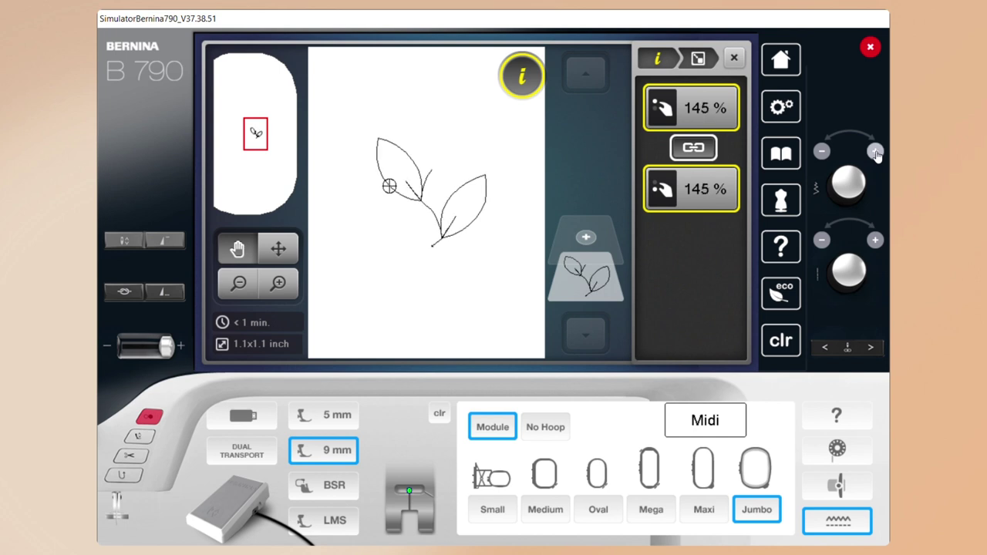
{"action": "left_click", "coordinate": [875, 152]}
{"action": "left_click", "coordinate": [875, 152]}
{"action": "left_click", "coordinate": [876, 151]}
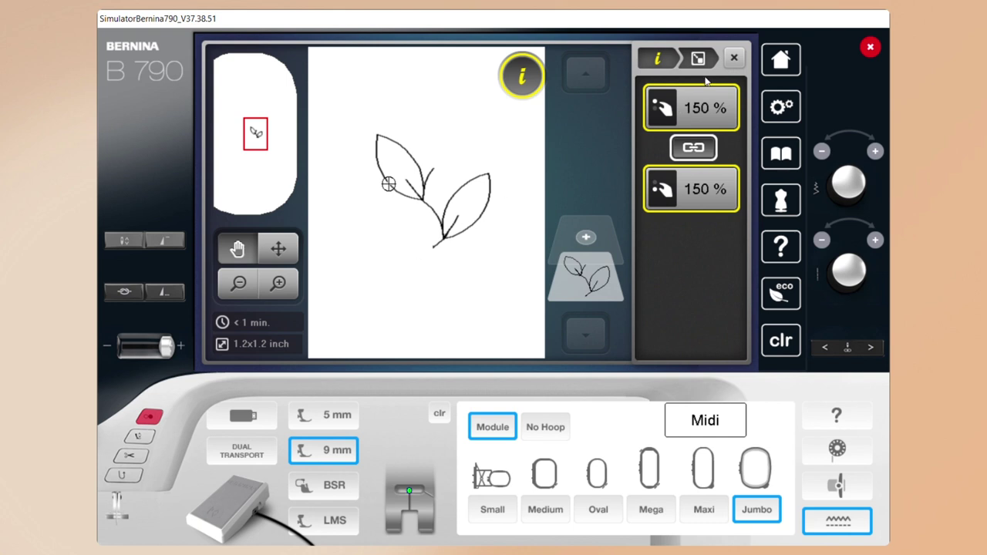
{"action": "left_click", "coordinate": [735, 57]}
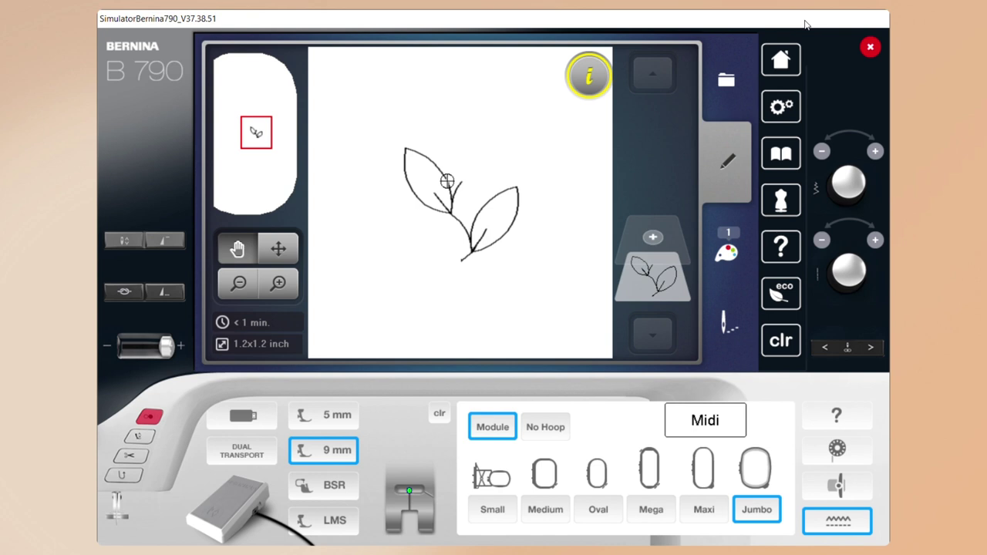
- Load the stored leaf design 5 from the saved designs and inspect its outline in the hoop
{"action": "left_click", "coordinate": [726, 78]}
{"action": "left_click", "coordinate": [587, 196]}
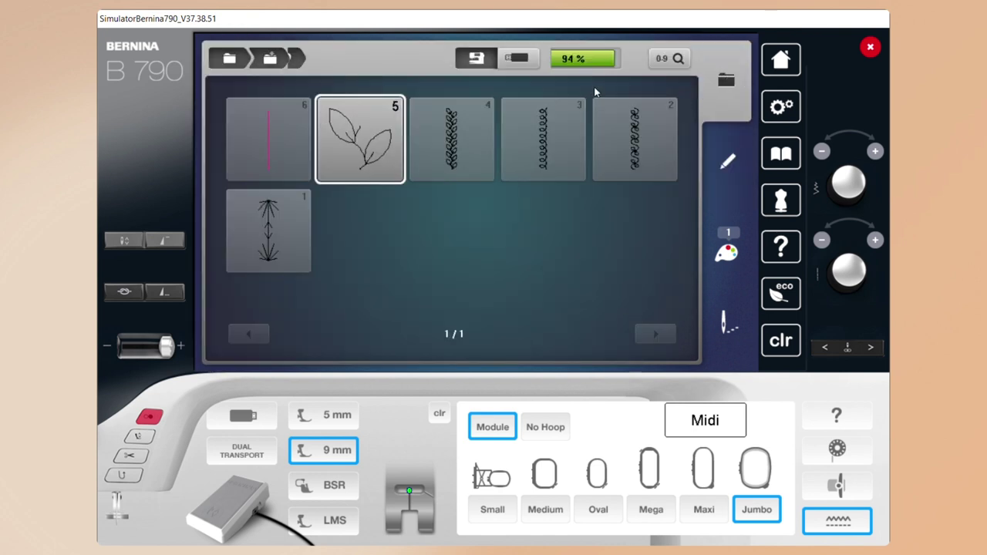
{"action": "left_click", "coordinate": [370, 125]}
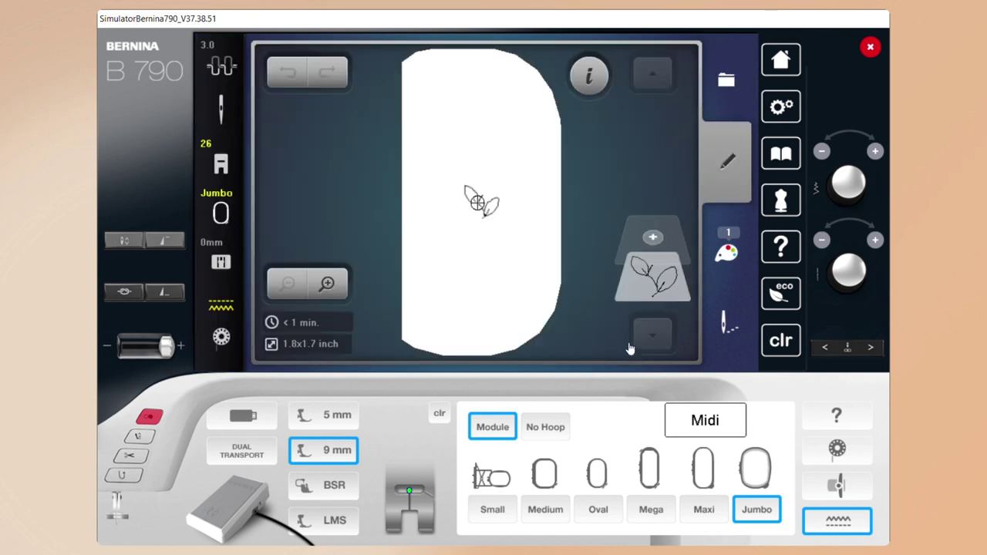
{"action": "left_click", "coordinate": [329, 285]}
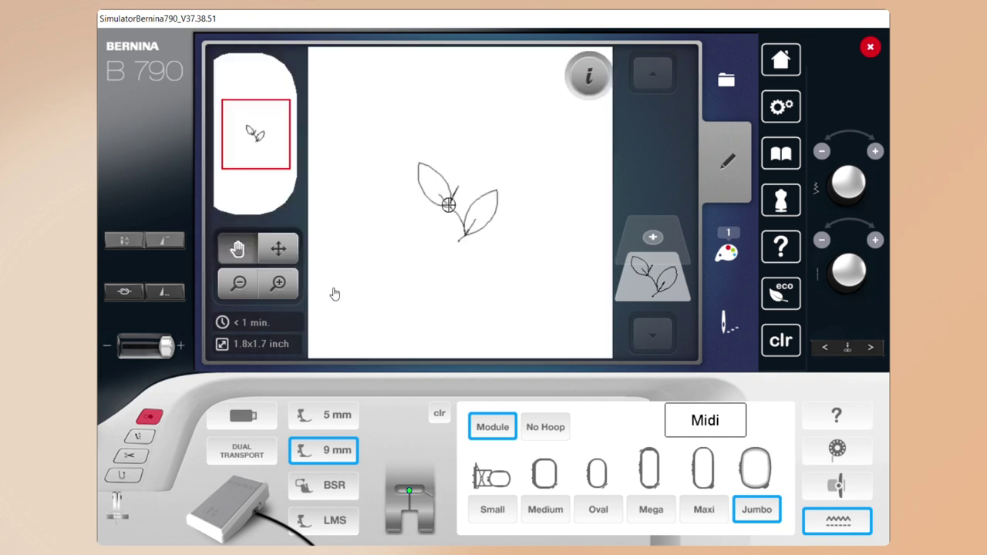
{"action": "left_click", "coordinate": [278, 285]}
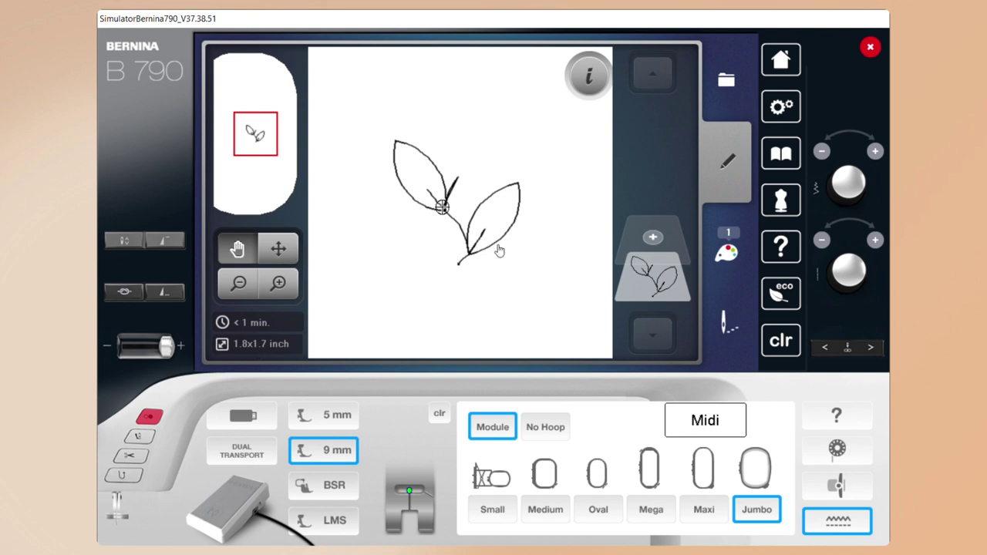
{"action": "left_click", "coordinate": [239, 284]}
{"action": "left_click", "coordinate": [239, 284]}
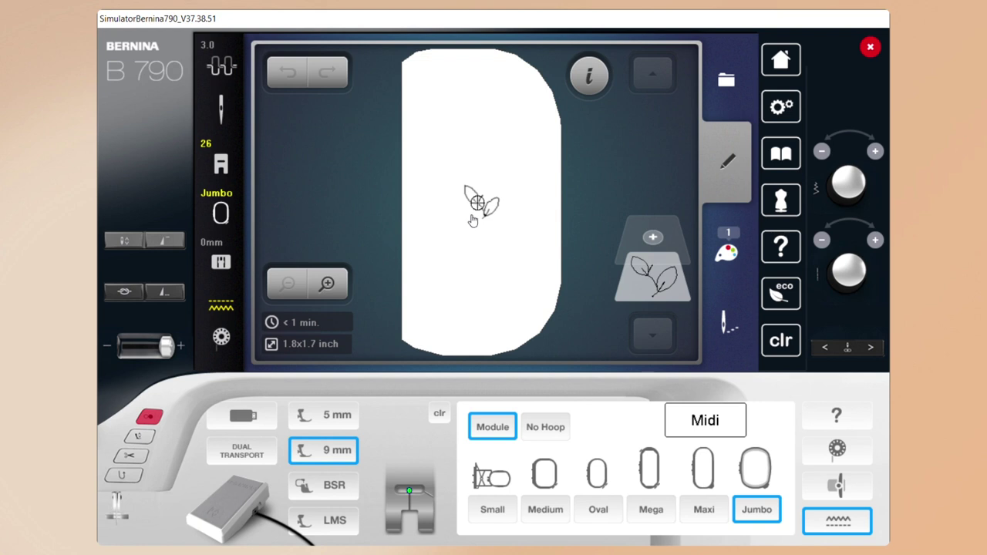
- Try duplicating the leaf design in the hoop, and undo the duplication
{"action": "left_click", "coordinate": [592, 84]}
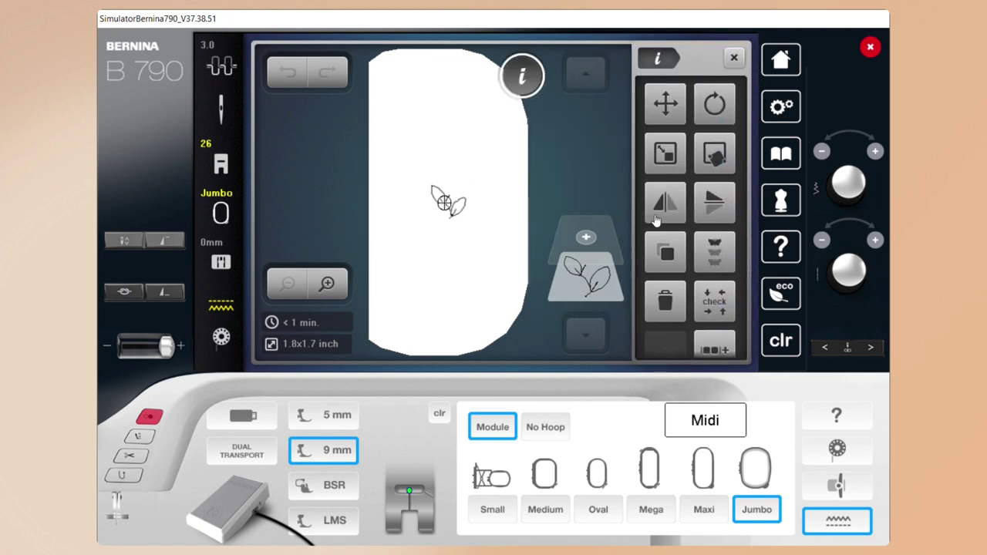
{"action": "left_click", "coordinate": [671, 250]}
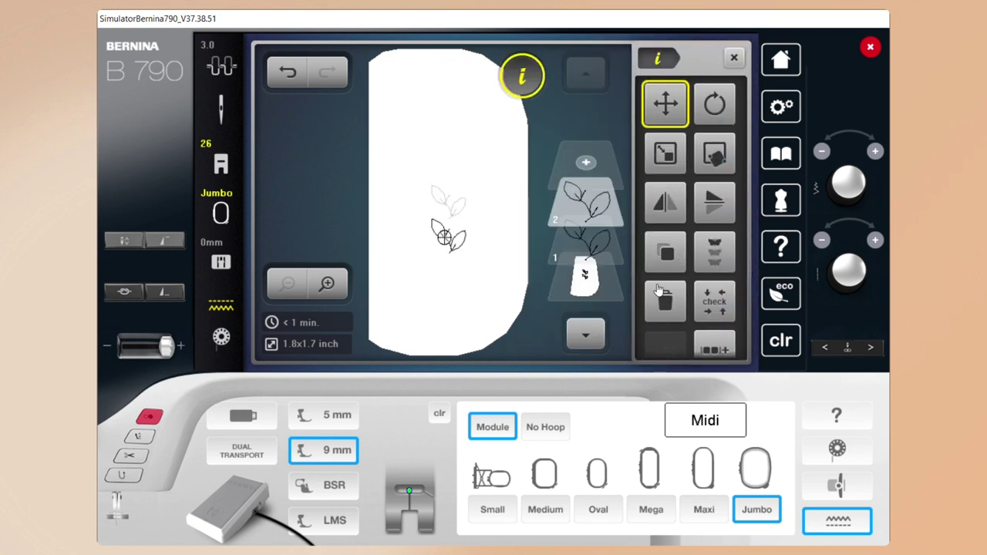
{"action": "left_click", "coordinate": [327, 285]}
{"action": "left_click_drag", "start_coordinate": [451, 309], "coordinate": [448, 285]}
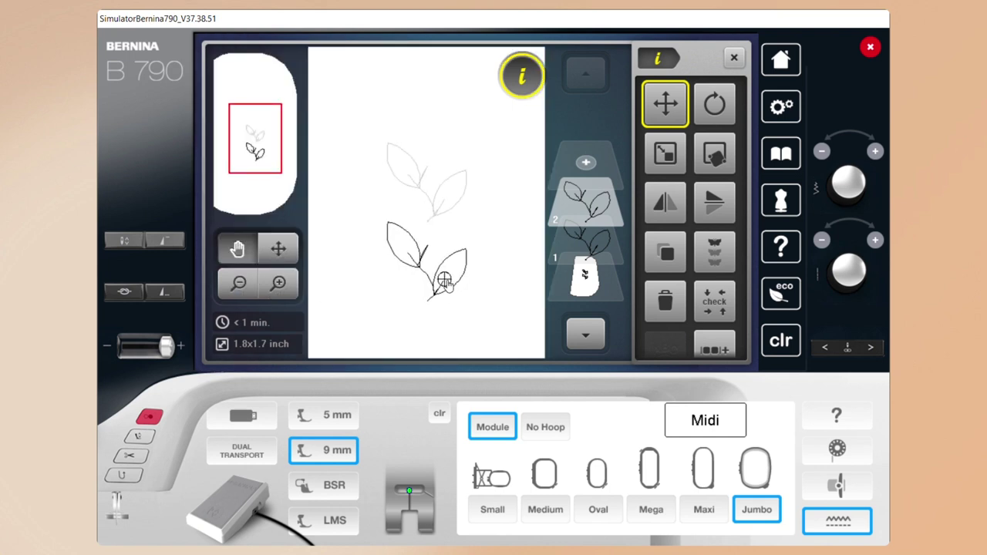
{"action": "left_click", "coordinate": [238, 284]}
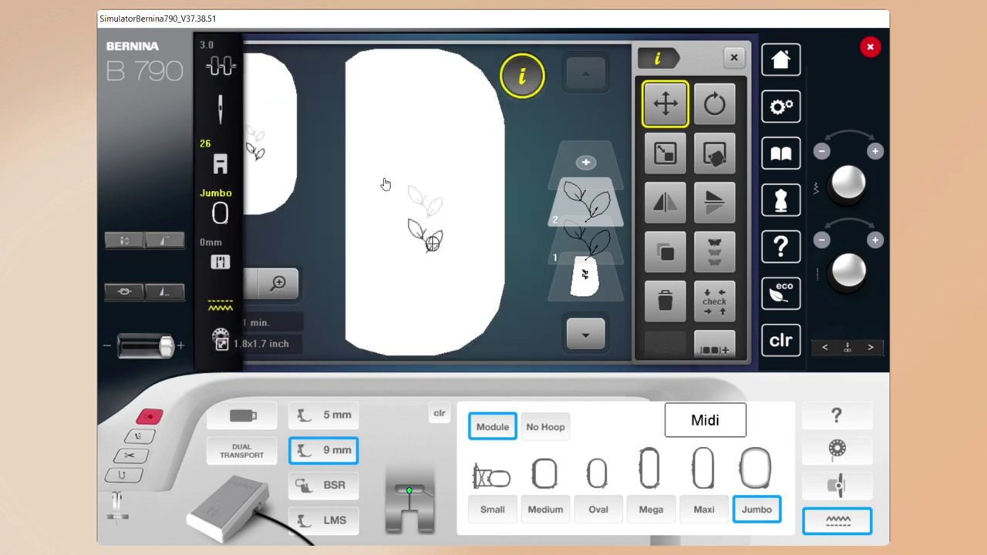
{"action": "left_click", "coordinate": [284, 71]}
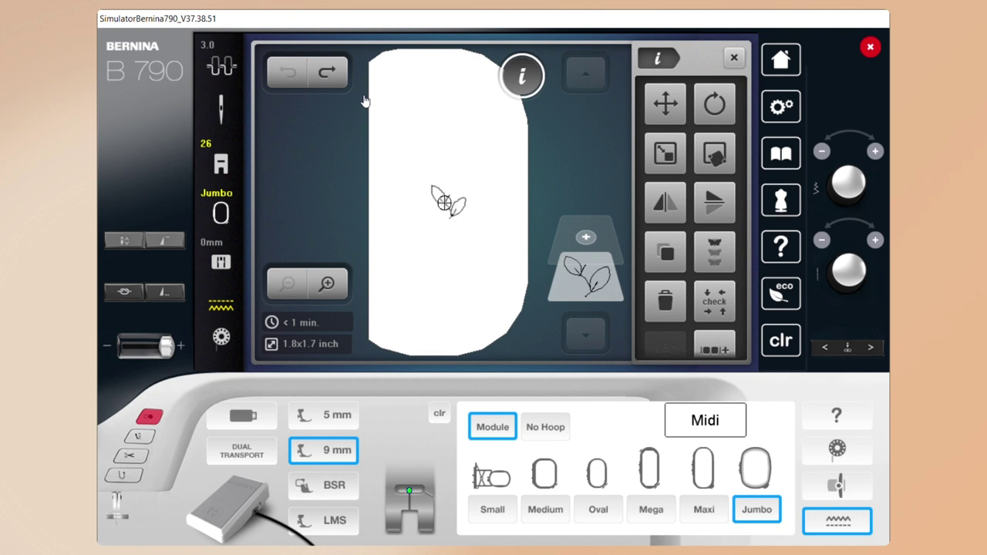
- Start an endless border from the leaf design in the Jumbo hoop
{"action": "left_click", "coordinate": [715, 253]}
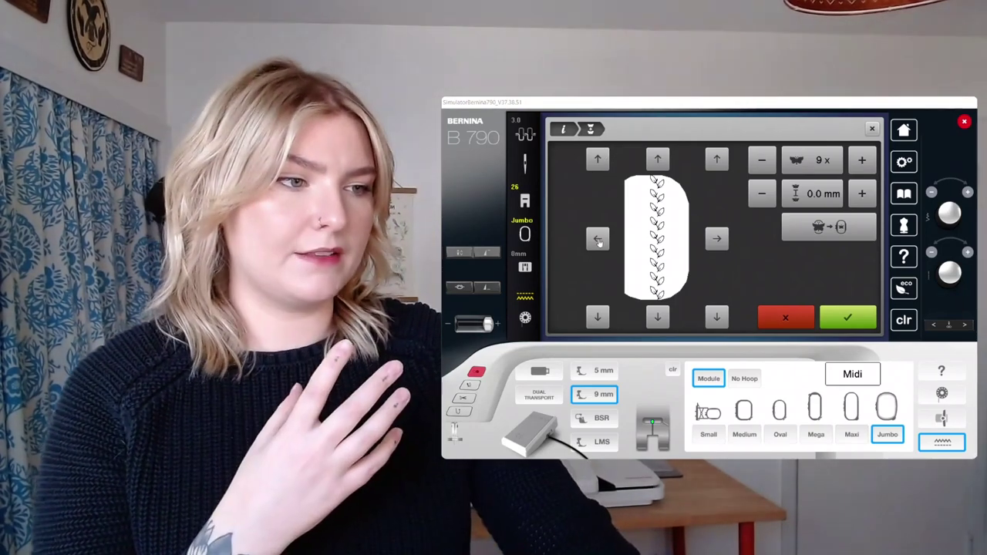
- Try the three reference marks above the leaf border and the middle one below it, switching each off again
{"action": "left_click", "coordinate": [605, 159]}
{"action": "left_click", "coordinate": [665, 162]}
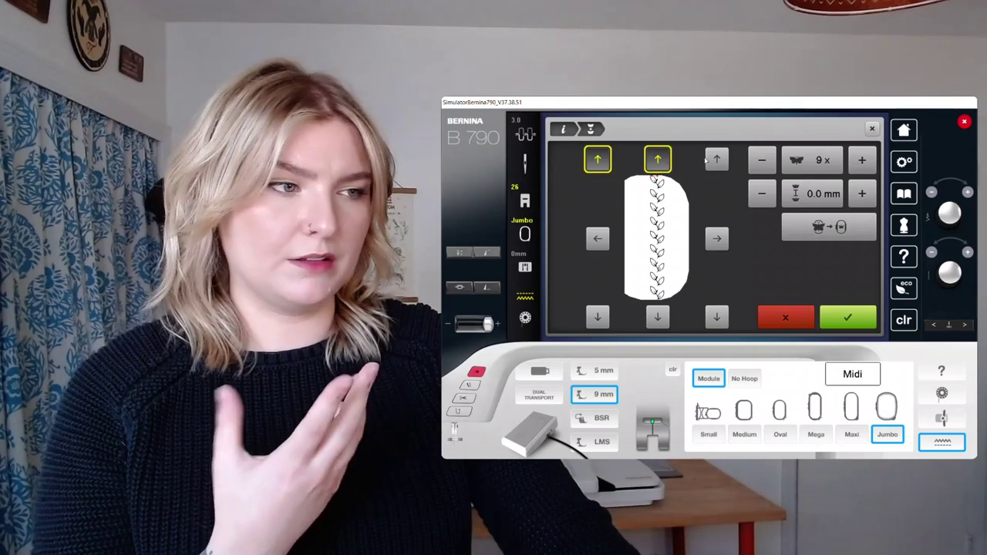
{"action": "left_click", "coordinate": [717, 159]}
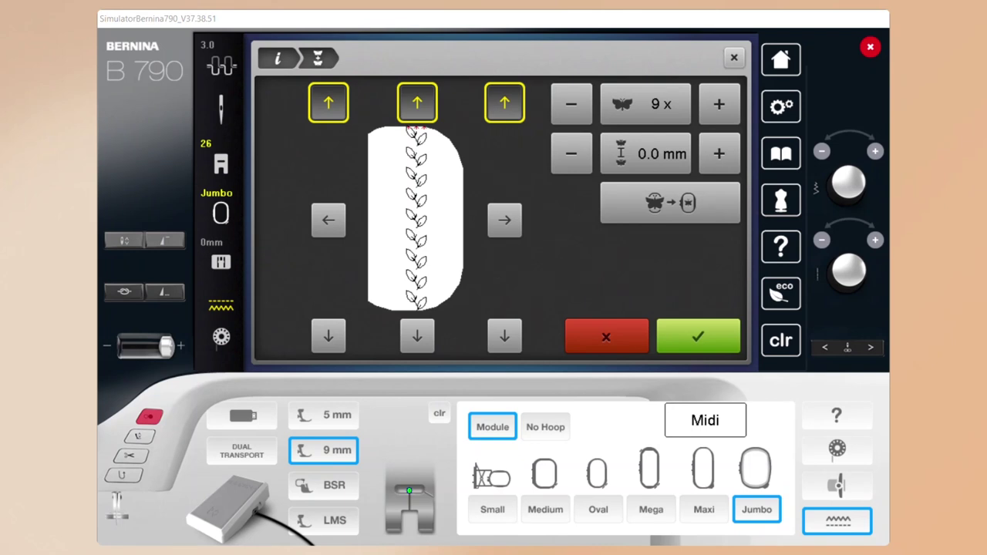
{"action": "left_click", "coordinate": [322, 232]}
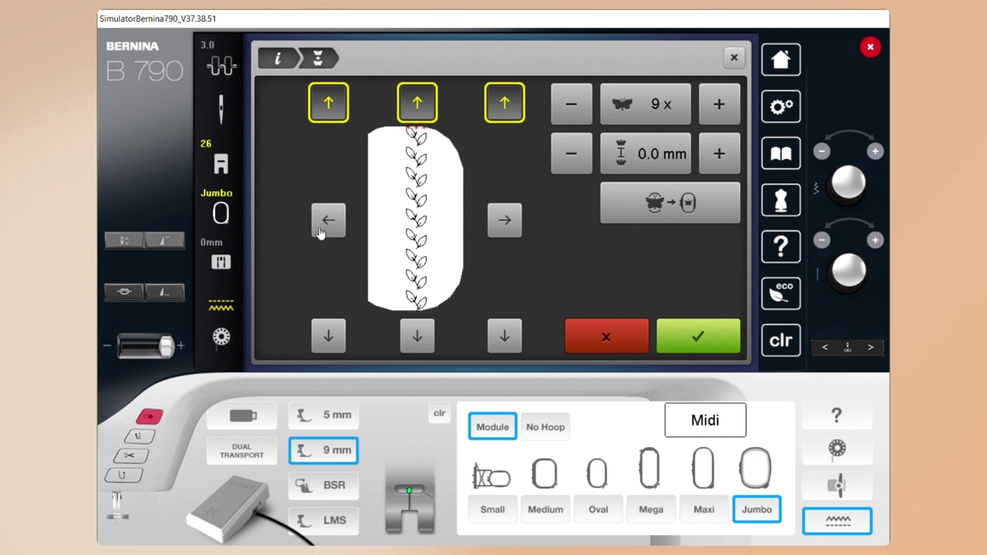
{"action": "left_click", "coordinate": [331, 104]}
{"action": "left_click", "coordinate": [419, 111]}
{"action": "left_click", "coordinate": [505, 103]}
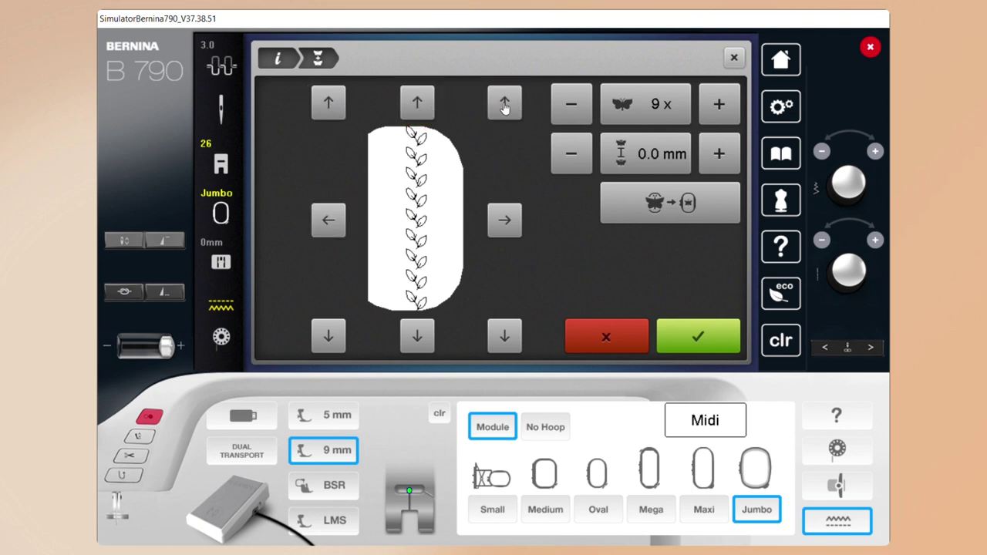
{"action": "left_click", "coordinate": [418, 334]}
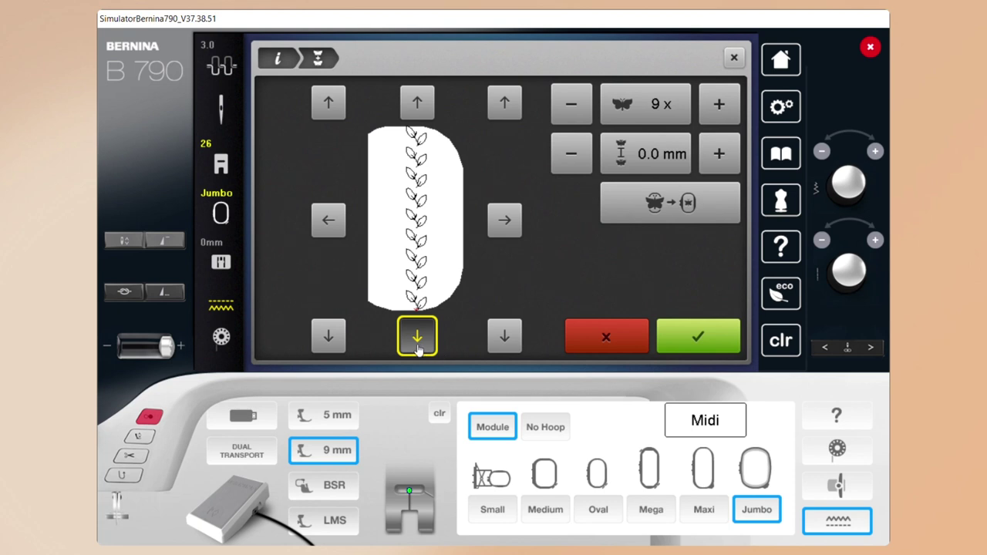
{"action": "left_click", "coordinate": [415, 337]}
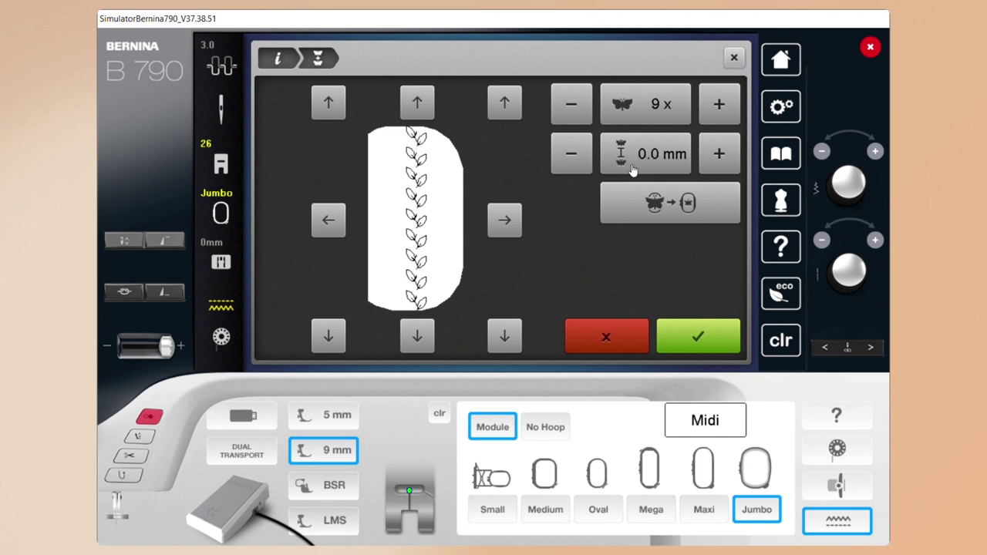
- Try widening the spacing between the repeated leaf motifs to 2.1 mm
{"action": "left_click", "coordinate": [729, 166]}
{"action": "left_click", "coordinate": [729, 166]}
{"action": "left_click", "coordinate": [729, 166]}
{"action": "left_click", "coordinate": [729, 166]}
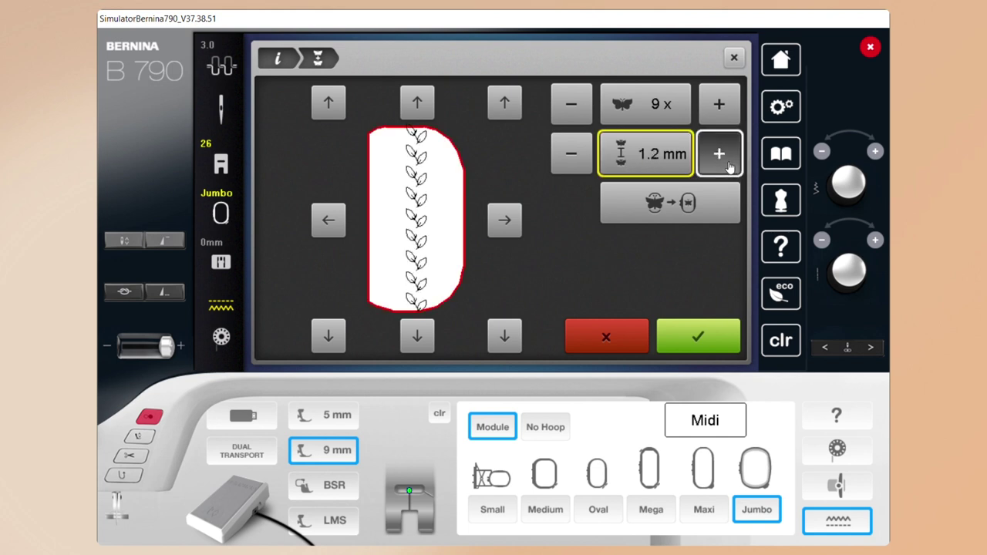
{"action": "left_click", "coordinate": [729, 165]}
{"action": "left_click", "coordinate": [729, 165]}
{"action": "left_click", "coordinate": [728, 166]}
{"action": "left_click", "coordinate": [729, 166]}
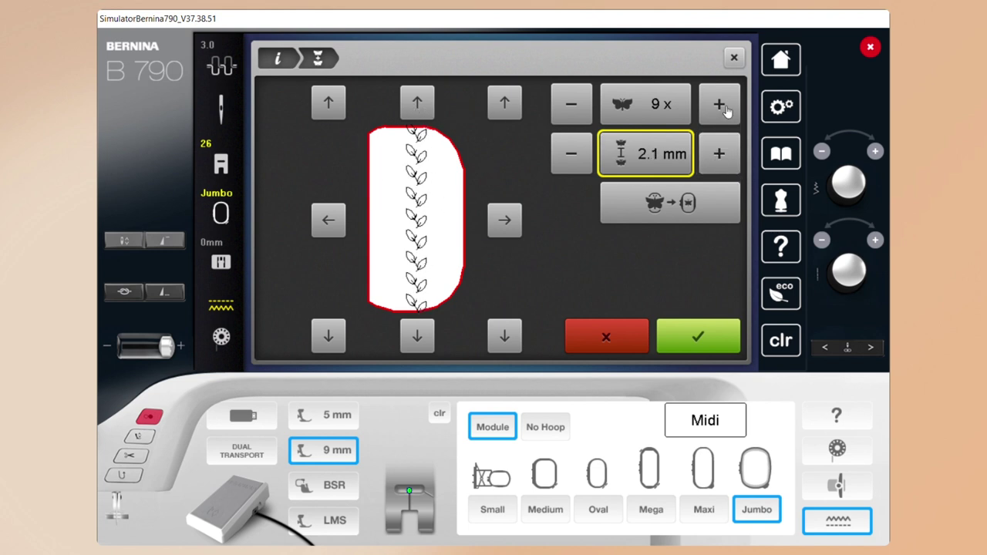
- Set the spacing between the repeated leaf motifs to -13.0 mm and apply the endless border
{"action": "left_click", "coordinate": [656, 162]}
{"action": "left_click", "coordinate": [572, 156]}
{"action": "left_click", "coordinate": [574, 157]}
{"action": "left_click", "coordinate": [577, 158]}
{"action": "left_click", "coordinate": [579, 158]}
{"action": "left_click", "coordinate": [577, 157]}
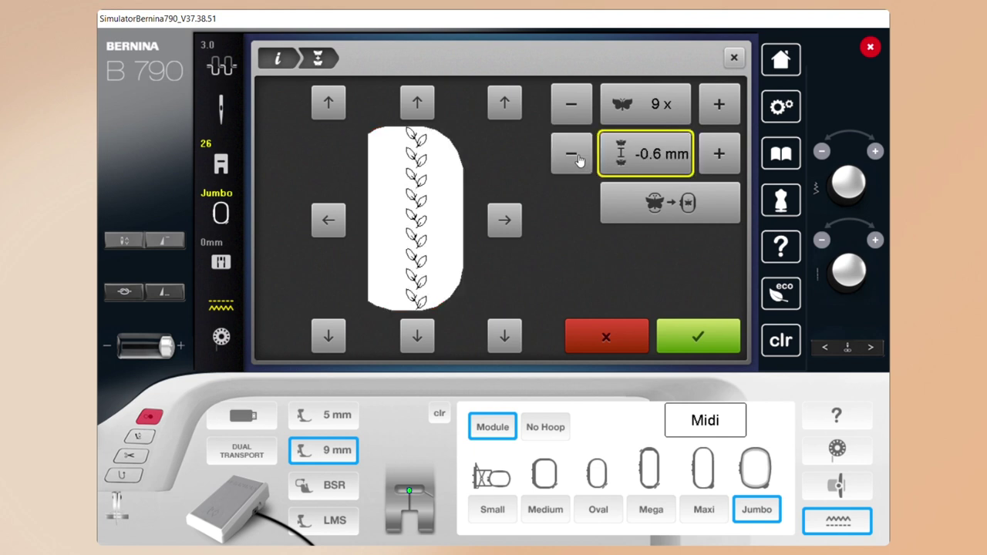
{"action": "left_click", "coordinate": [577, 157]}
{"action": "left_click", "coordinate": [577, 158]}
{"action": "left_click", "coordinate": [577, 158]}
{"action": "left_click", "coordinate": [577, 157]}
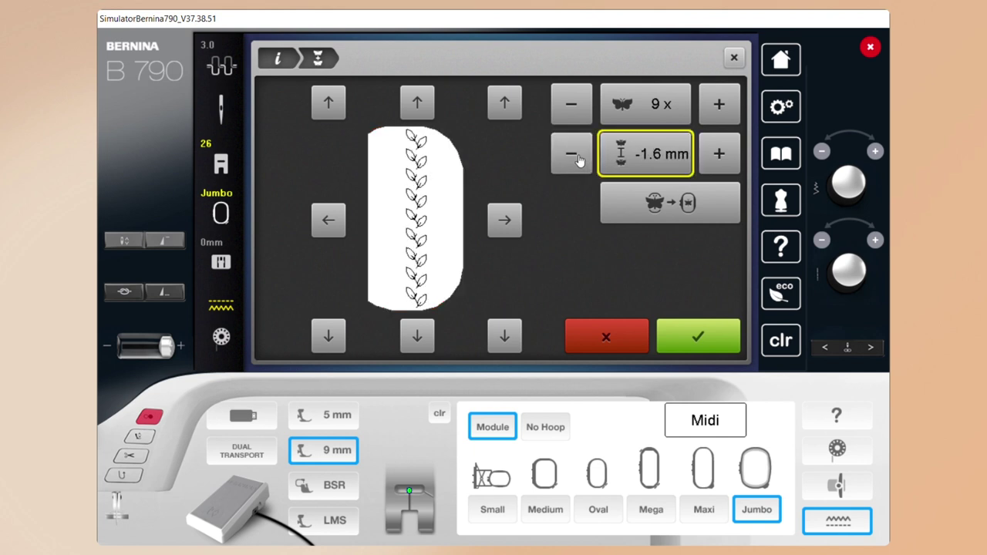
{"action": "left_click", "coordinate": [577, 158]}
{"action": "left_click", "coordinate": [577, 157]}
{"action": "left_click", "coordinate": [577, 157]}
{"action": "left_click", "coordinate": [577, 157]}
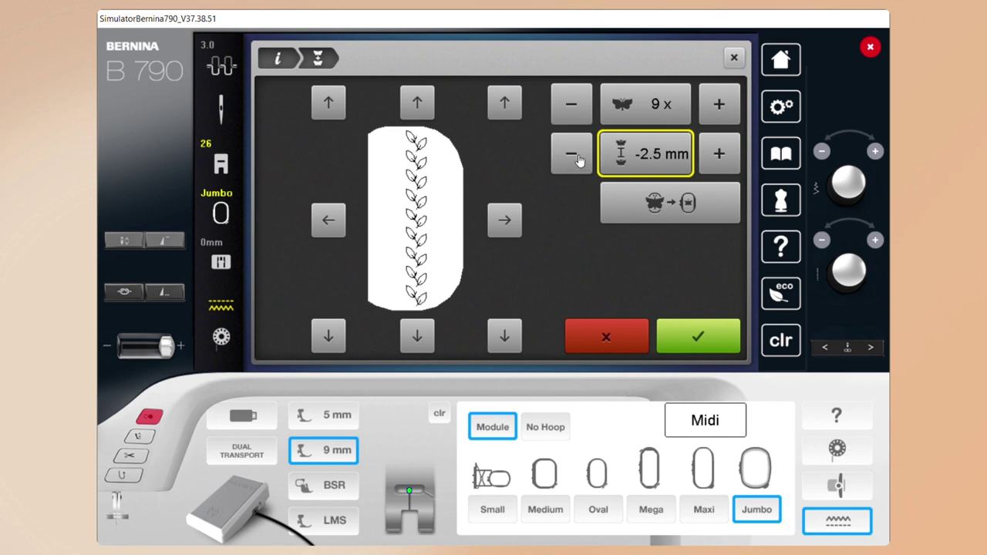
{"action": "left_click", "coordinate": [577, 157]}
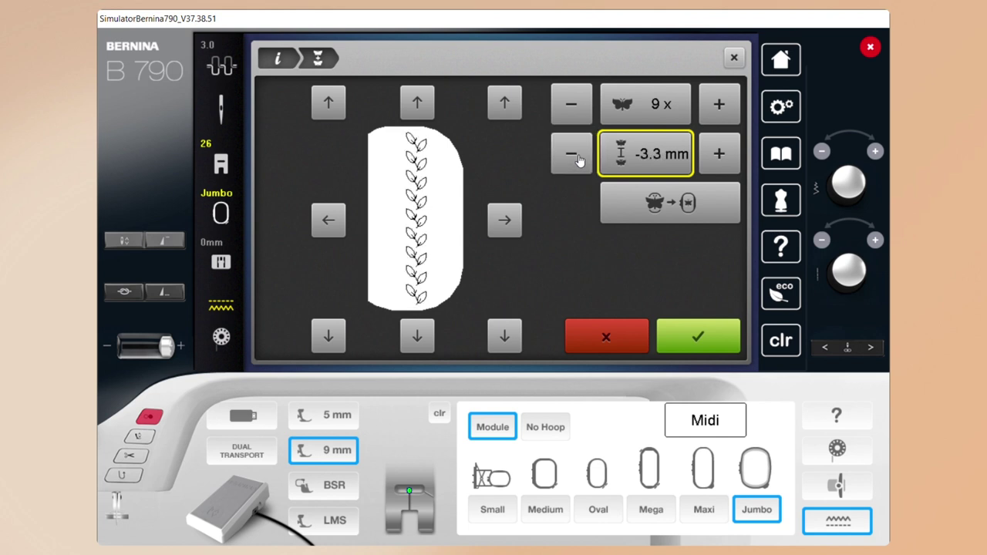
{"action": "left_click", "coordinate": [577, 158]}
{"action": "left_click", "coordinate": [577, 158]}
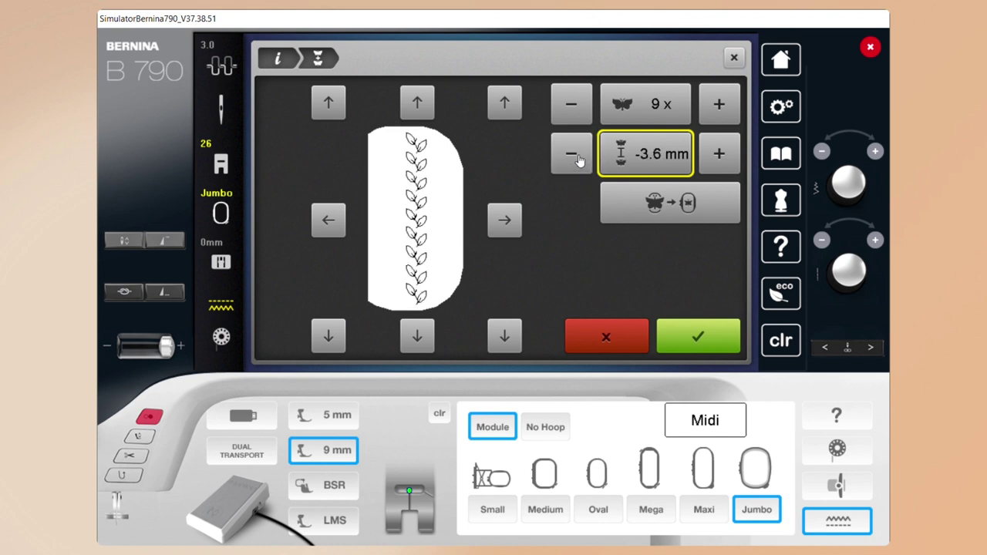
{"action": "left_click", "coordinate": [577, 158]}
{"action": "left_click", "coordinate": [577, 157]}
{"action": "left_click", "coordinate": [577, 158]}
{"action": "left_click", "coordinate": [576, 157]}
{"action": "left_click", "coordinate": [577, 157]}
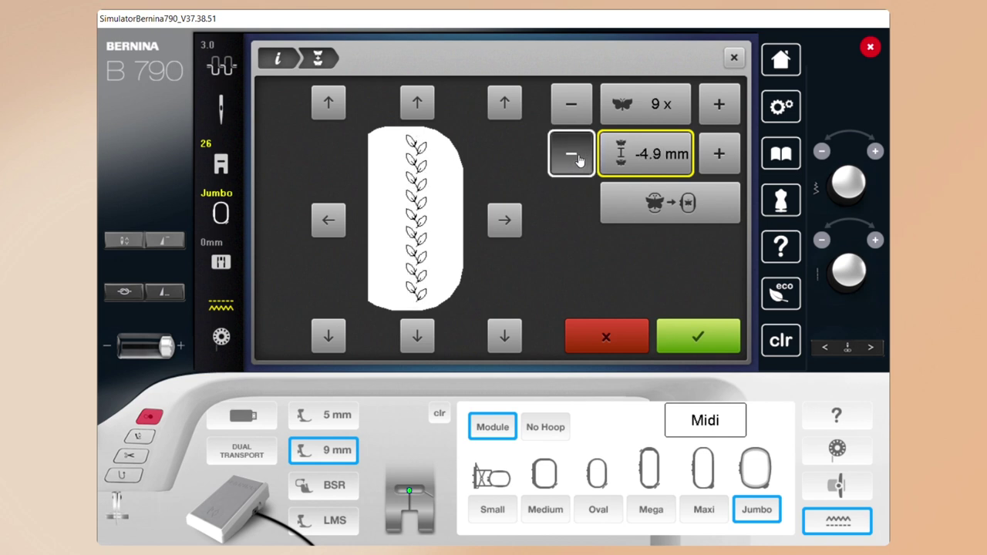
{"action": "left_click", "coordinate": [576, 158]}
{"action": "left_click", "coordinate": [577, 157]}
{"action": "left_click", "coordinate": [577, 157]}
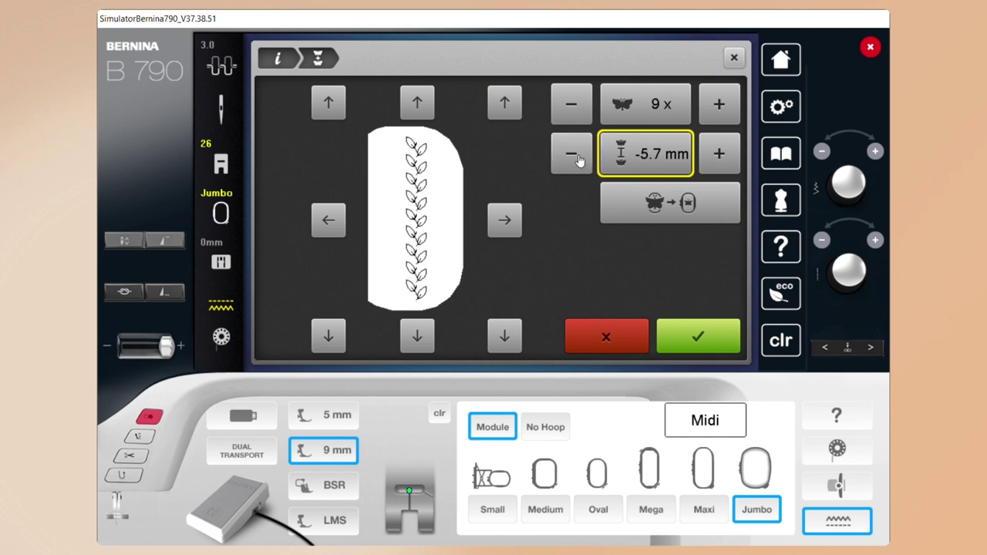
{"action": "left_click", "coordinate": [577, 158]}
{"action": "left_click", "coordinate": [577, 157]}
{"action": "left_click", "coordinate": [577, 157]}
{"action": "left_click", "coordinate": [578, 158]}
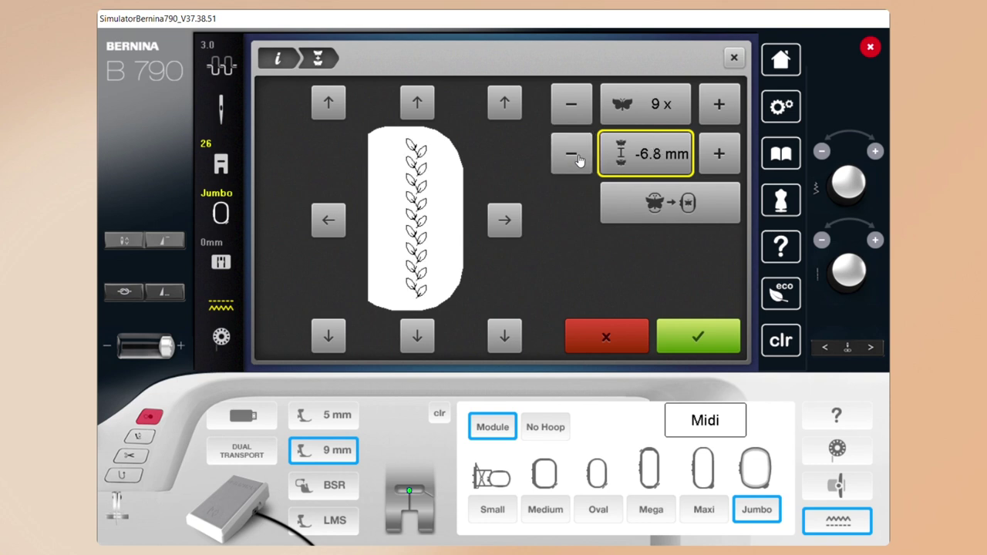
{"action": "left_click", "coordinate": [580, 158]}
{"action": "left_click", "coordinate": [583, 160]}
{"action": "left_click", "coordinate": [584, 160]}
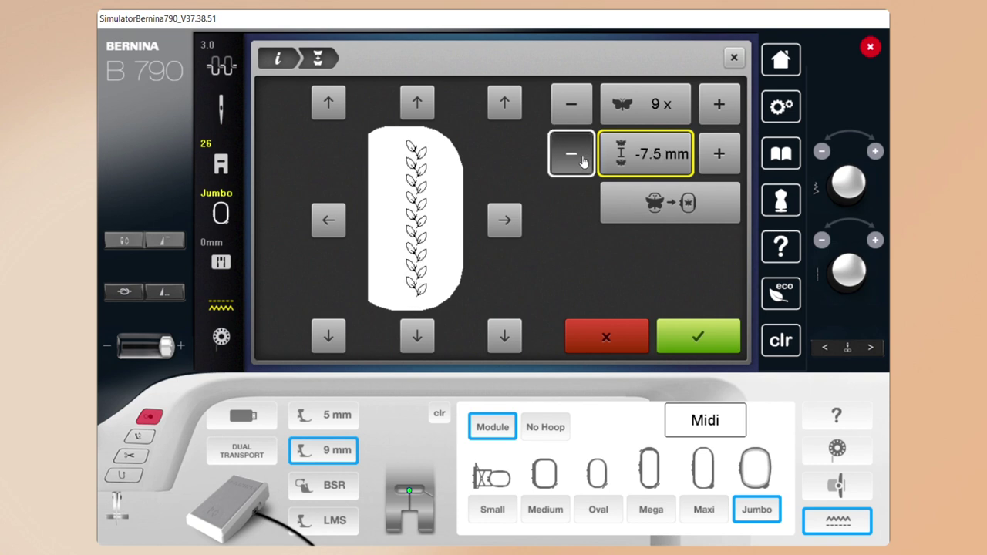
{"action": "left_click", "coordinate": [584, 161]}
{"action": "left_click", "coordinate": [584, 160]}
{"action": "left_click", "coordinate": [583, 161]}
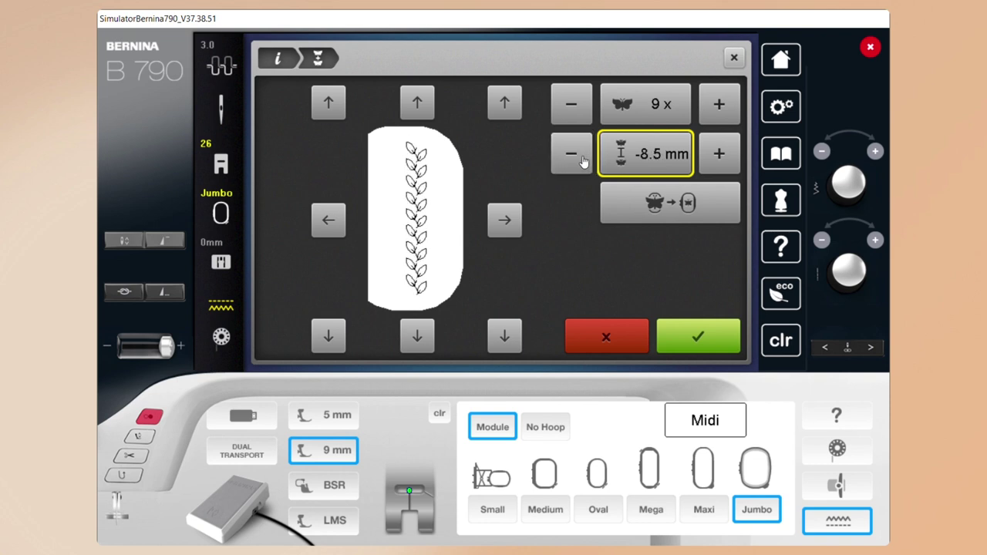
{"action": "left_click", "coordinate": [583, 160]}
{"action": "left_click", "coordinate": [583, 160]}
{"action": "left_click", "coordinate": [583, 160]}
{"action": "left_click", "coordinate": [583, 160]}
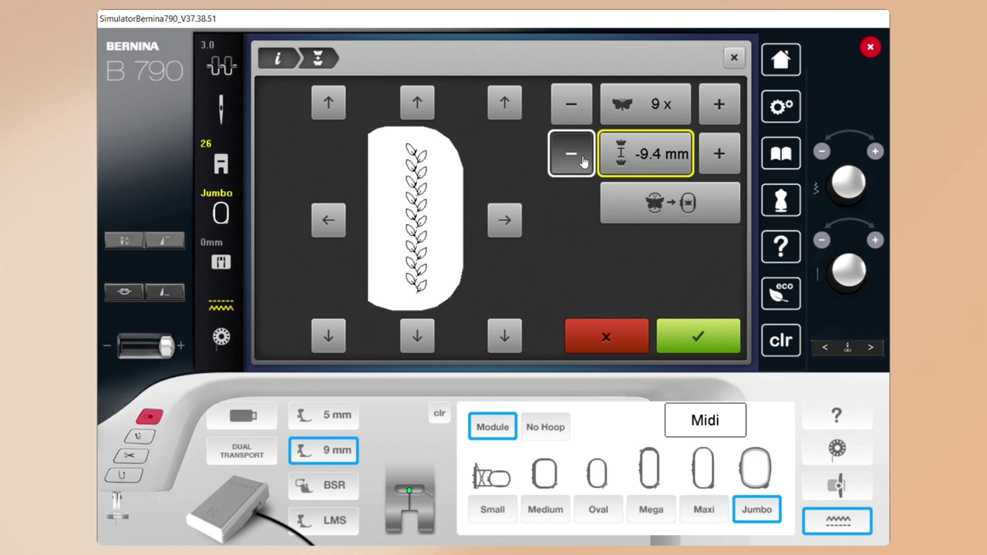
{"action": "left_click", "coordinate": [583, 160]}
{"action": "left_click", "coordinate": [583, 161]}
{"action": "left_click", "coordinate": [583, 160]}
{"action": "left_click", "coordinate": [583, 160]}
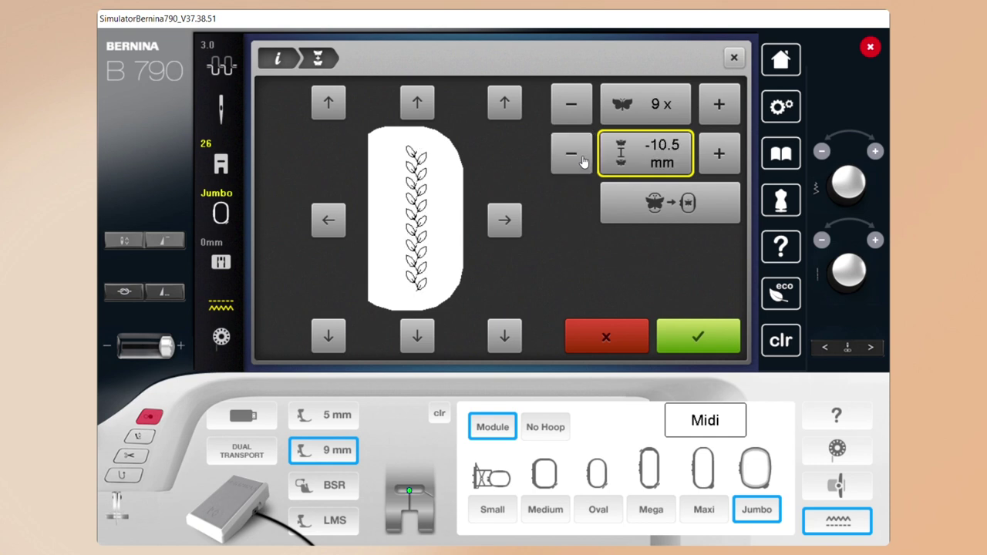
{"action": "left_click", "coordinate": [583, 161]}
{"action": "left_click", "coordinate": [583, 160]}
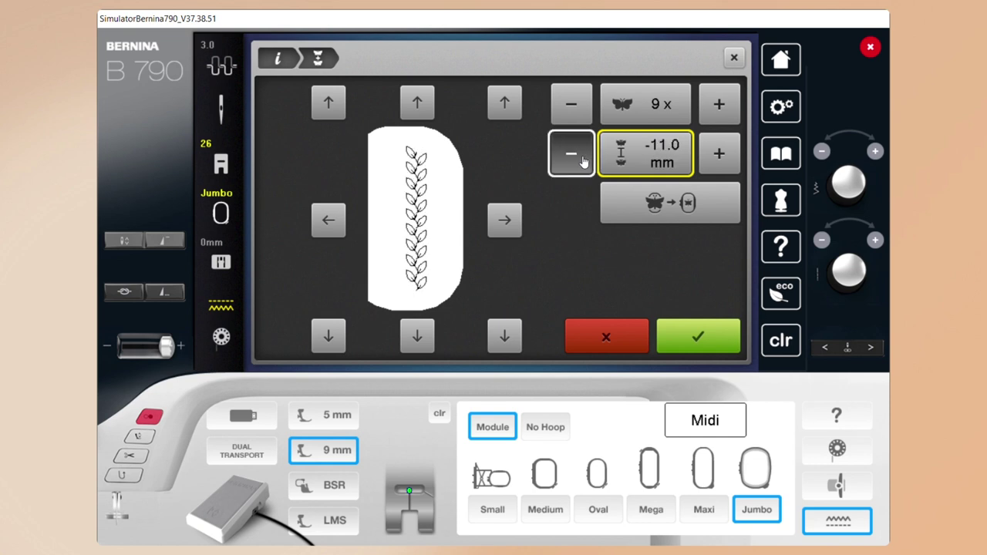
{"action": "left_click", "coordinate": [583, 161]}
{"action": "left_click", "coordinate": [583, 161]}
{"action": "left_click", "coordinate": [583, 160]}
{"action": "left_click", "coordinate": [583, 161]}
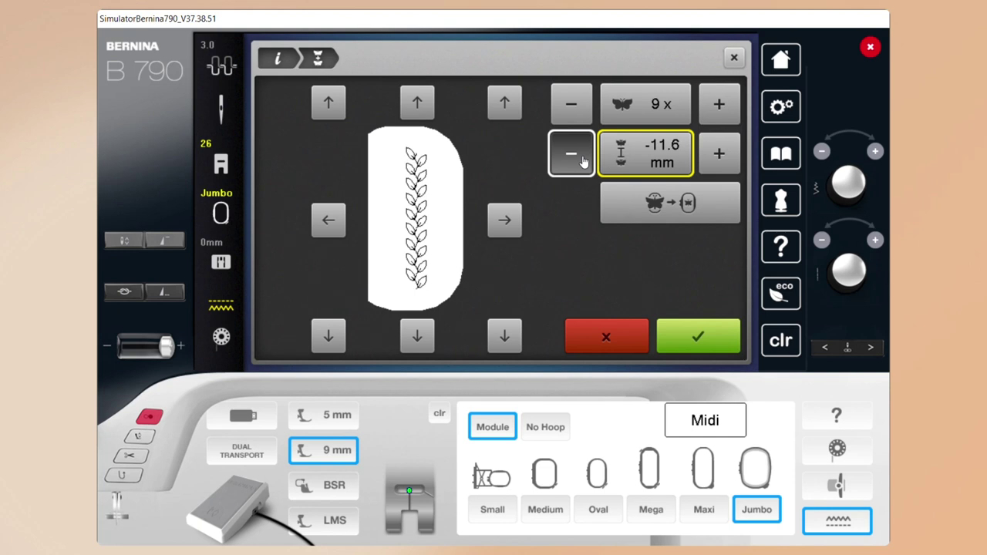
{"action": "left_click", "coordinate": [583, 161]}
{"action": "left_click", "coordinate": [583, 161]}
{"action": "left_click", "coordinate": [583, 160]}
{"action": "left_click", "coordinate": [583, 160]}
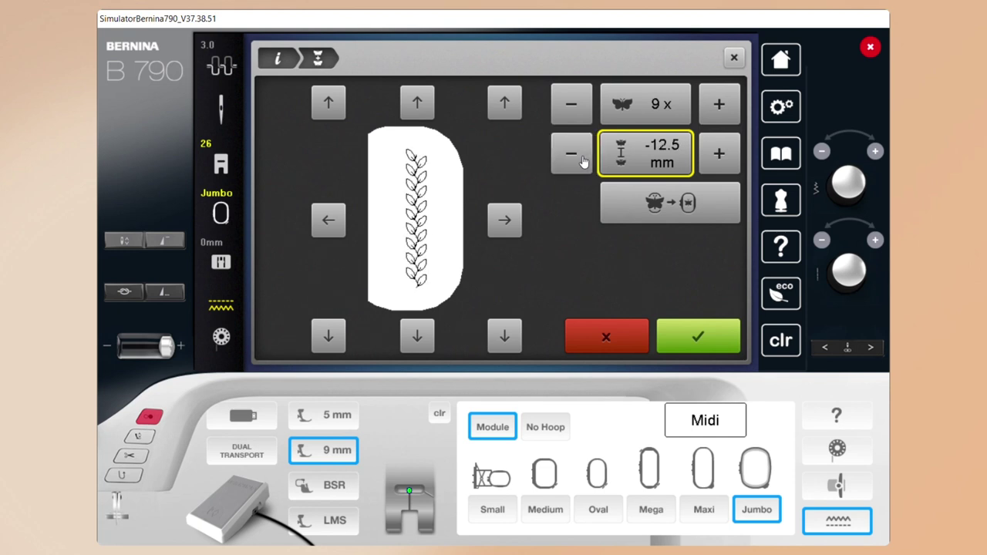
{"action": "left_click", "coordinate": [584, 161]}
{"action": "left_click", "coordinate": [583, 161]}
{"action": "left_click", "coordinate": [583, 161]}
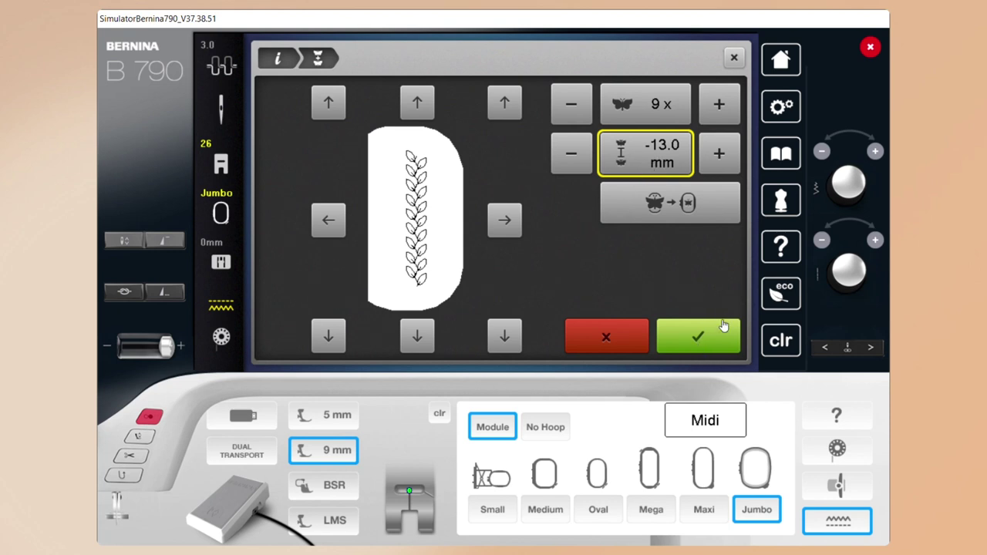
{"action": "left_click", "coordinate": [704, 342]}
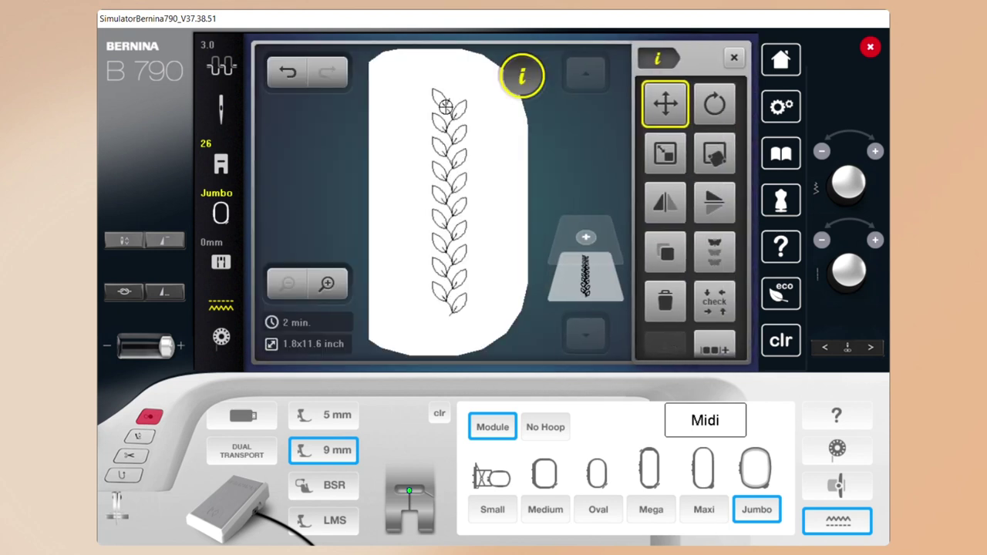